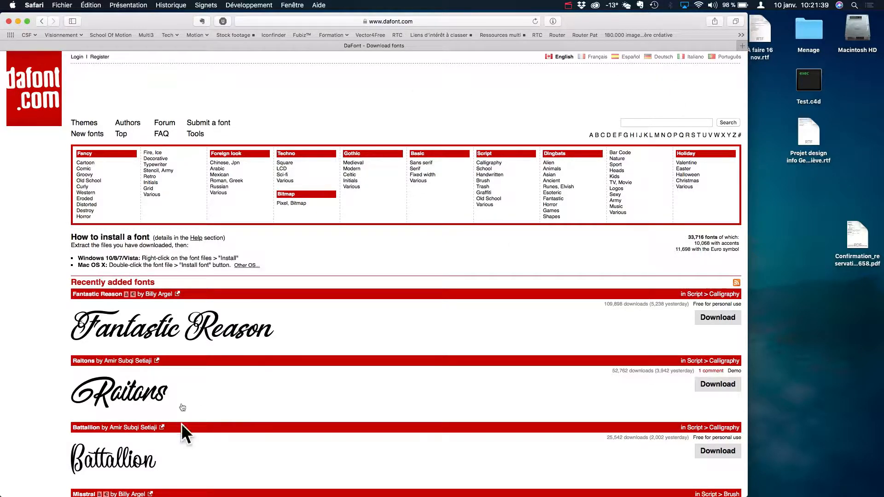
- Download the Fantastic Reason, Raitons and Battallion fonts from the recently added fonts list
{"action": "scroll", "coordinate": [198, 408], "scroll_direction": "down", "scroll_amount": 3}
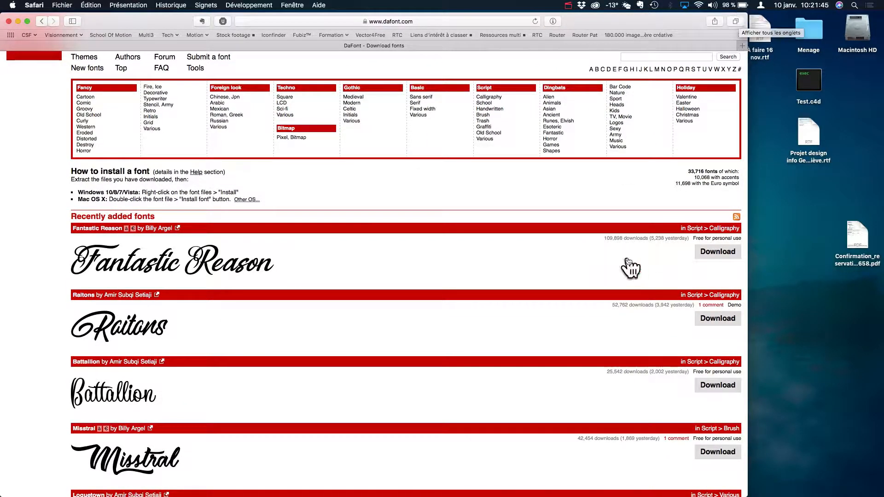
{"action": "left_click", "coordinate": [722, 251]}
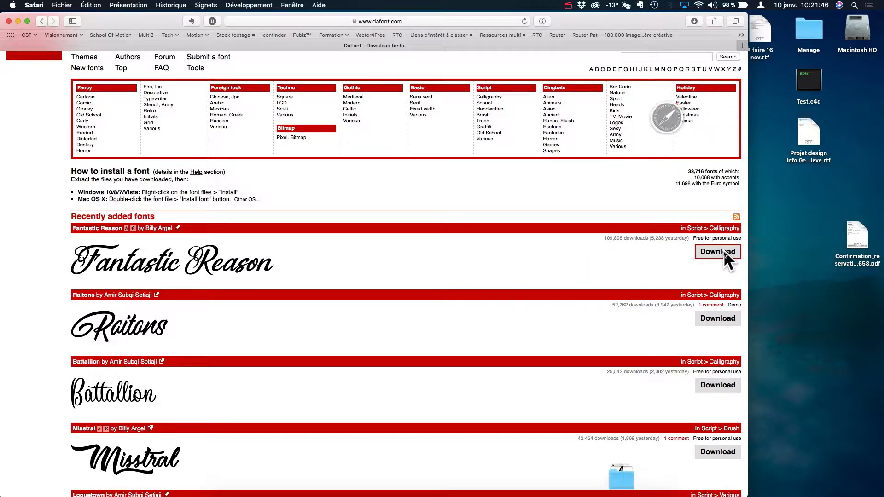
{"action": "left_click", "coordinate": [718, 316]}
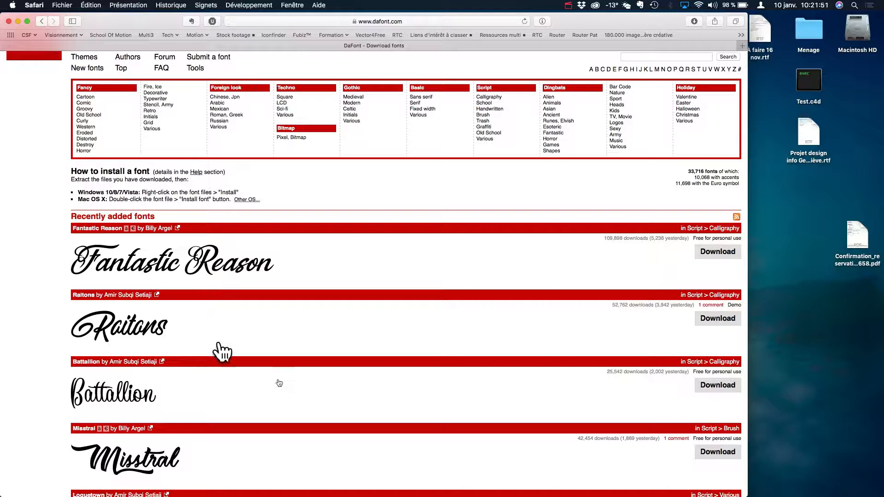
{"action": "left_click", "coordinate": [711, 386]}
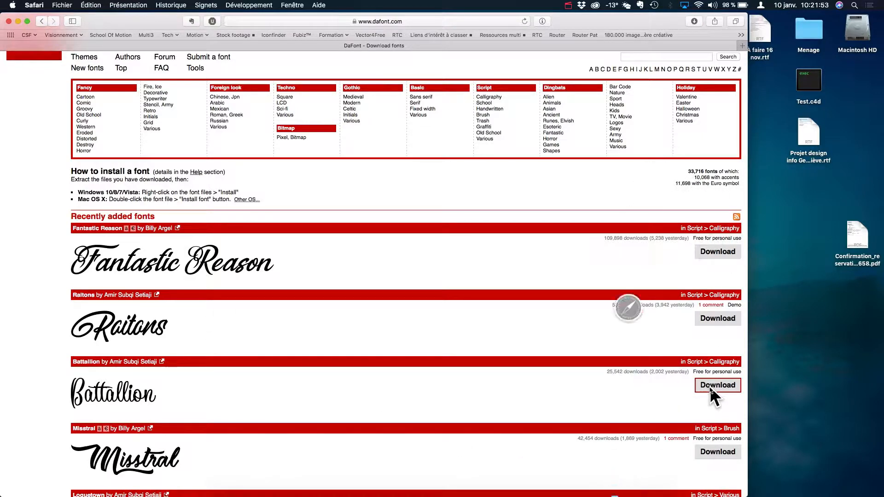
- Show the downloaded files in Finder and move Battallion Script Demo.ttf, the fantastic_reason folder and Raitons Demo.ttf to the desktop
{"action": "left_click", "coordinate": [692, 23]}
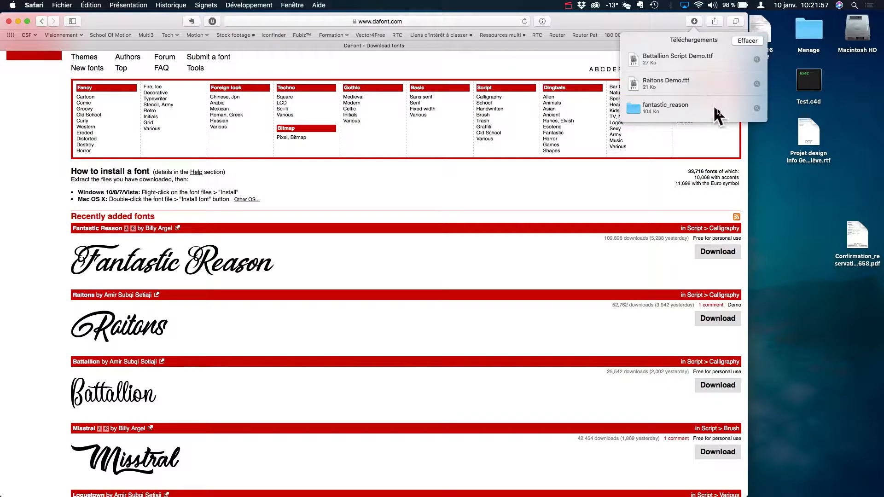
{"action": "left_click", "coordinate": [757, 108]}
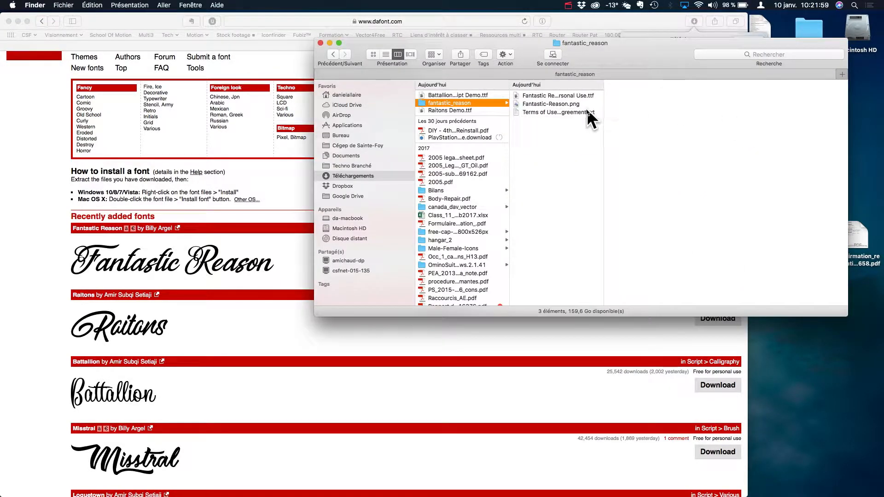
{"action": "left_click", "coordinate": [476, 111]}
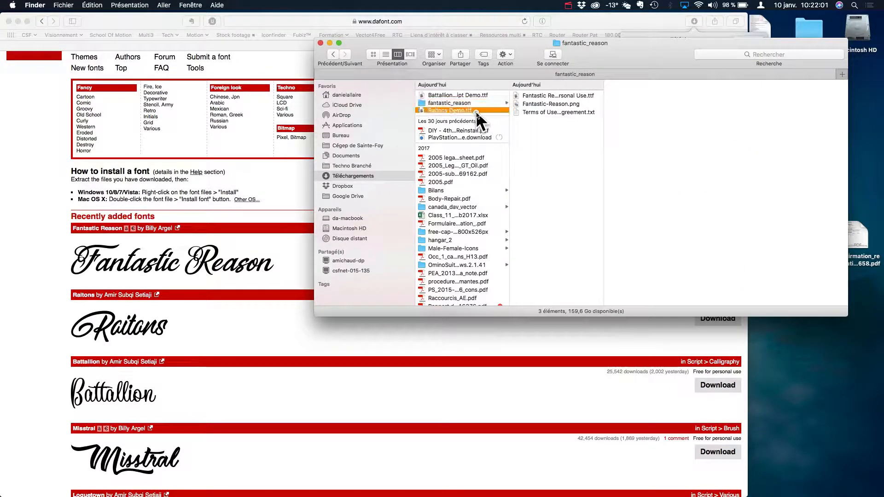
{"action": "left_click", "coordinate": [474, 95], "text": "shift"}
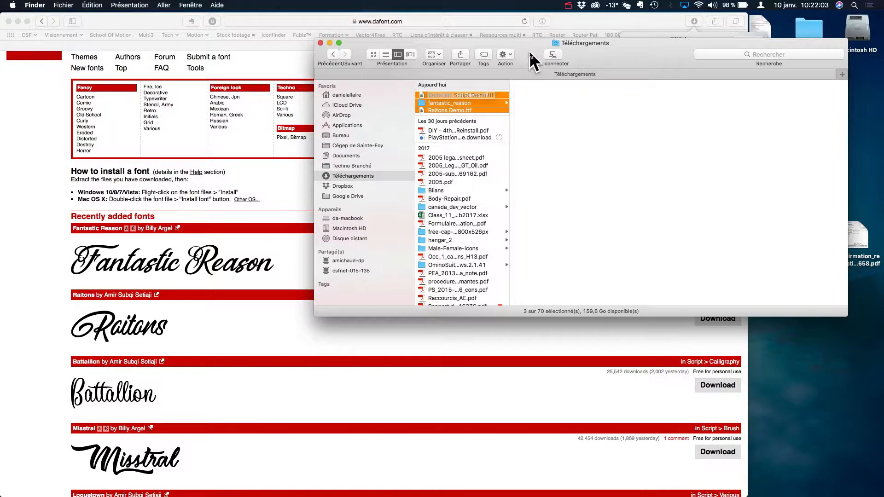
{"action": "left_click_drag", "start_coordinate": [530, 51], "coordinate": [370, 54]}
{"action": "left_click_drag", "start_coordinate": [292, 104], "coordinate": [806, 286]}
- Close the downloads folder window and the browser window so only the desktop remains
{"action": "key", "text": "super+w"}
{"action": "left_click", "coordinate": [578, 258]}
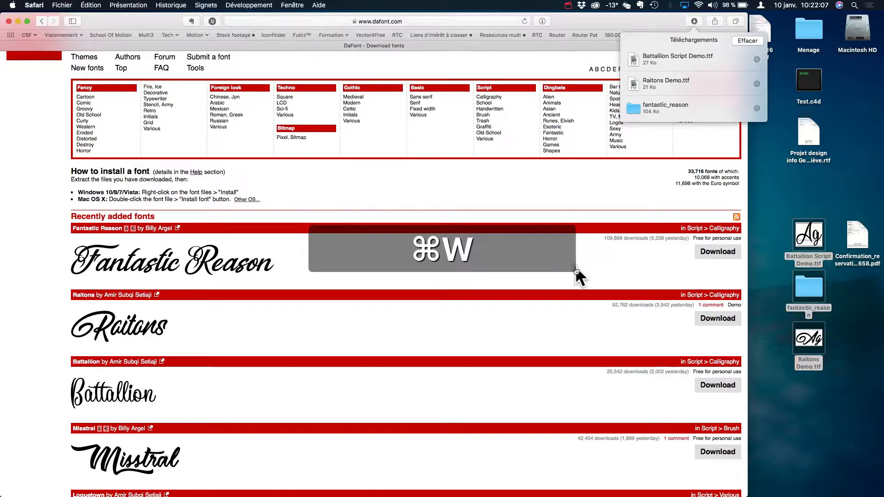
{"action": "key", "text": "super+w"}
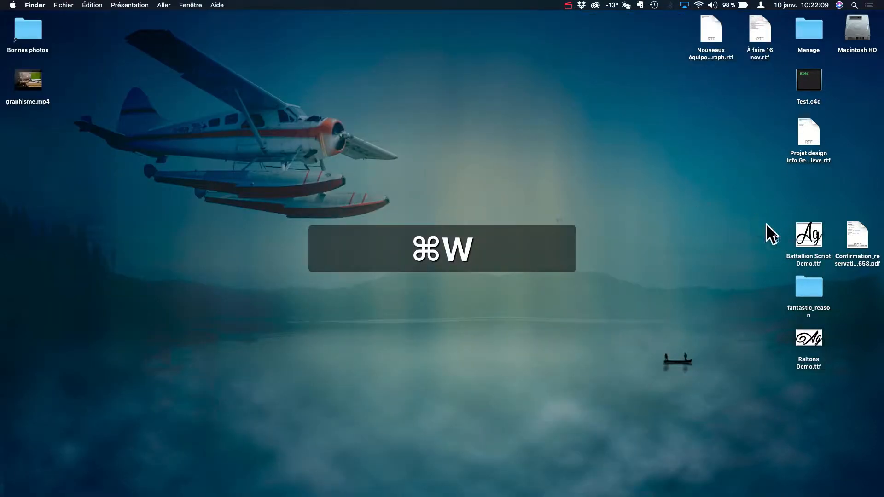
- Move the two font files and the fantastic_reason folder together to an empty central area of the desktop
{"action": "left_click", "coordinate": [798, 313]}
{"action": "left_click_drag", "start_coordinate": [755, 219], "coordinate": [831, 401]}
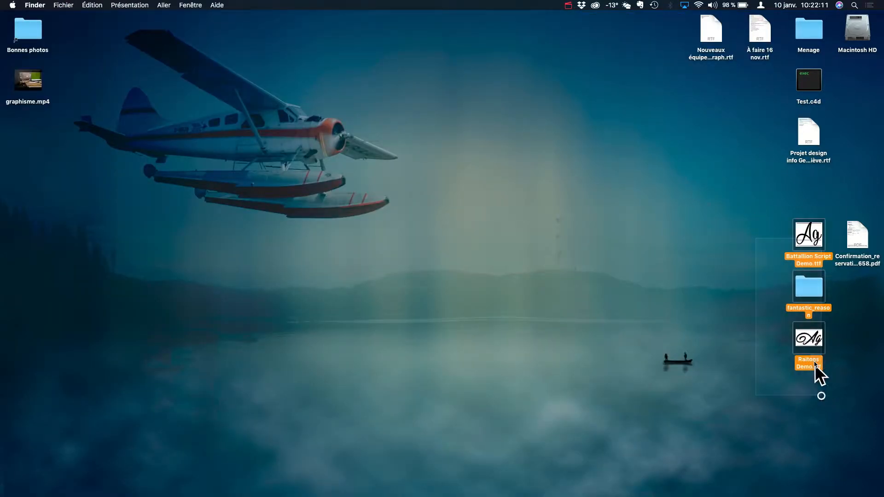
{"action": "left_click_drag", "start_coordinate": [816, 340], "coordinate": [567, 234]}
{"action": "left_click", "coordinate": [617, 275]}
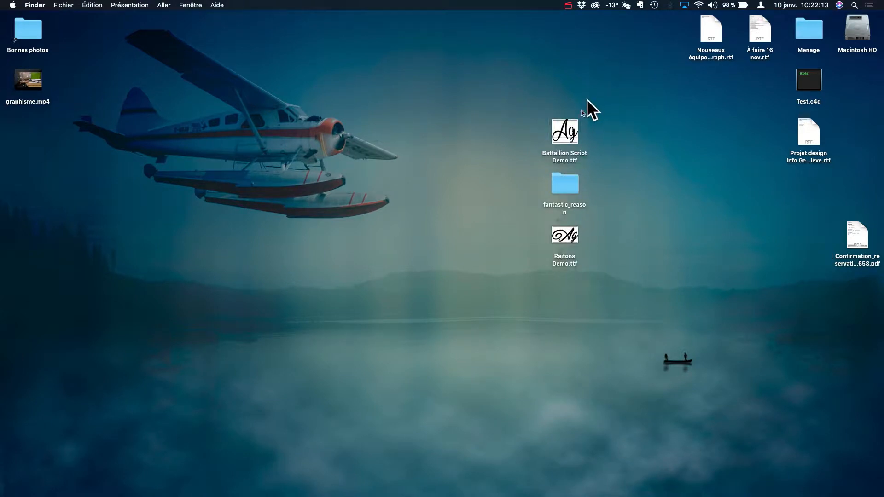
{"action": "left_click", "coordinate": [563, 152]}
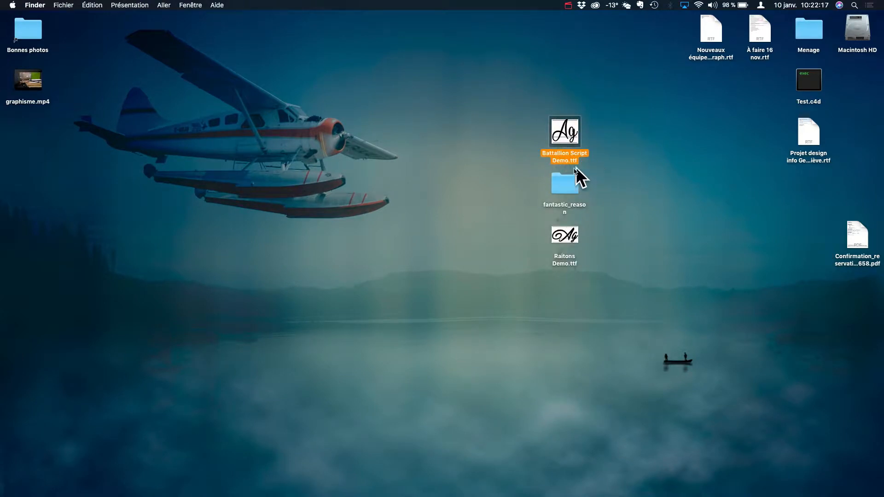
{"action": "left_click", "coordinate": [596, 177]}
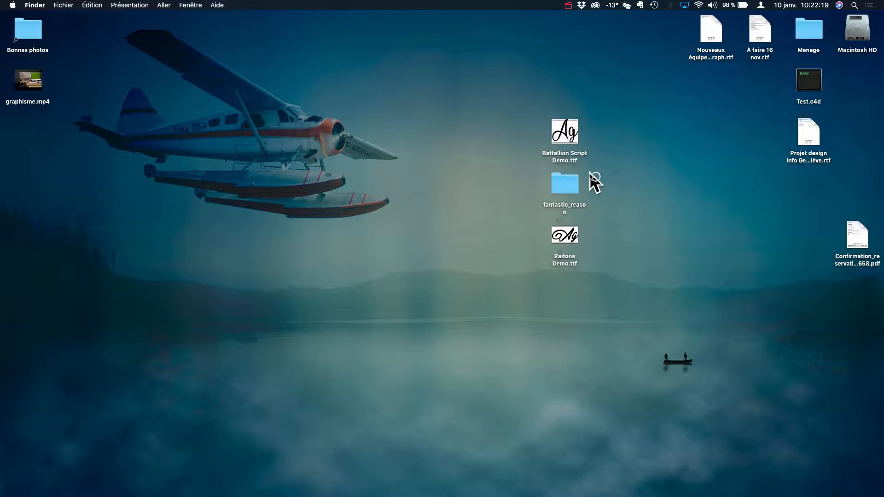
- Open the fantastic_reason folder and read through the Terms of Use End User Lisence Agreement.txt in a quick preview
{"action": "double_click", "coordinate": [560, 181]}
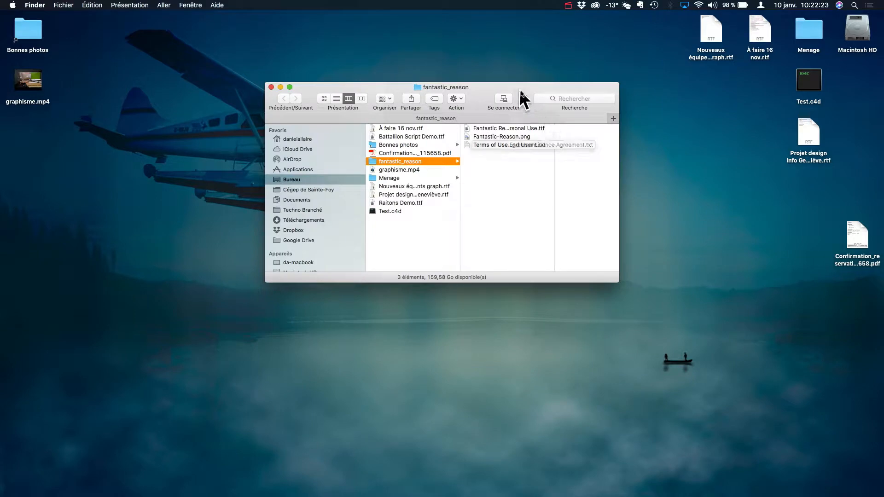
{"action": "left_click_drag", "start_coordinate": [523, 99], "coordinate": [444, 86]}
{"action": "left_click", "coordinate": [440, 138]}
{"action": "key", "text": "space"}
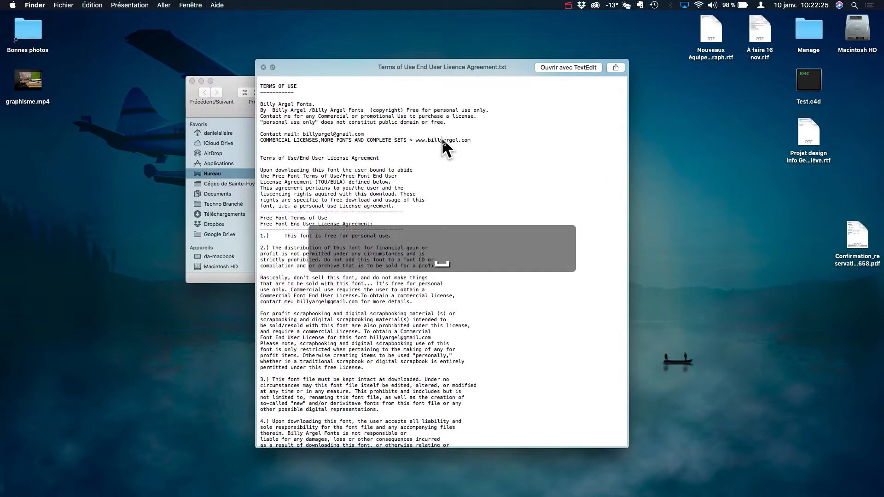
{"action": "scroll", "coordinate": [329, 270], "scroll_direction": "down", "scroll_amount": 5}
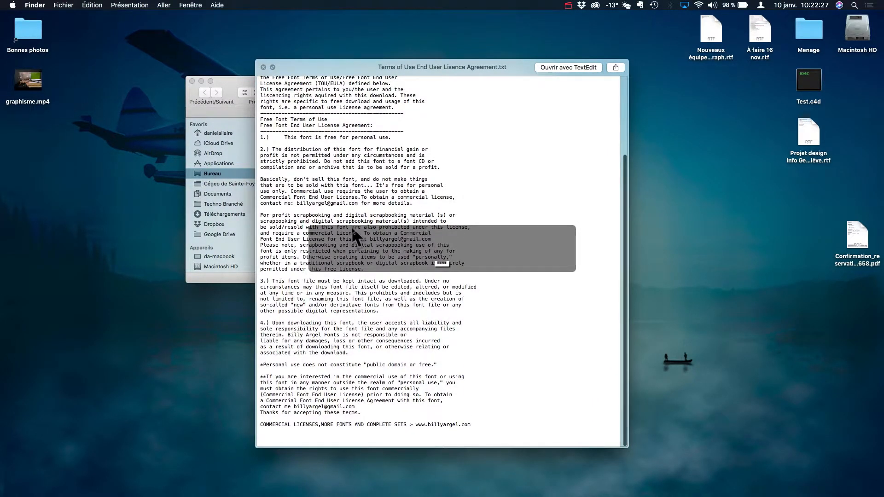
{"action": "scroll", "coordinate": [352, 225], "scroll_direction": "up", "scroll_amount": 4}
{"action": "key", "text": "space"}
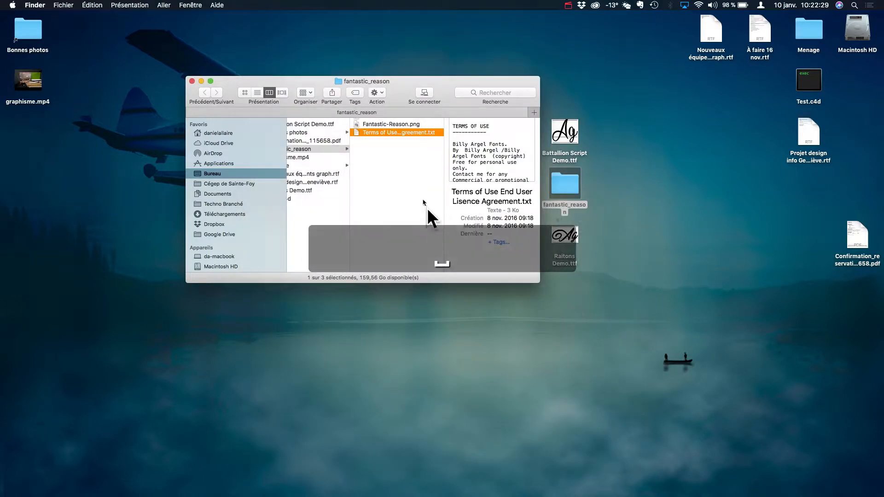
- Preview the Fantastic-Reason.png sample image, then close the folder window
{"action": "left_click", "coordinate": [405, 124]}
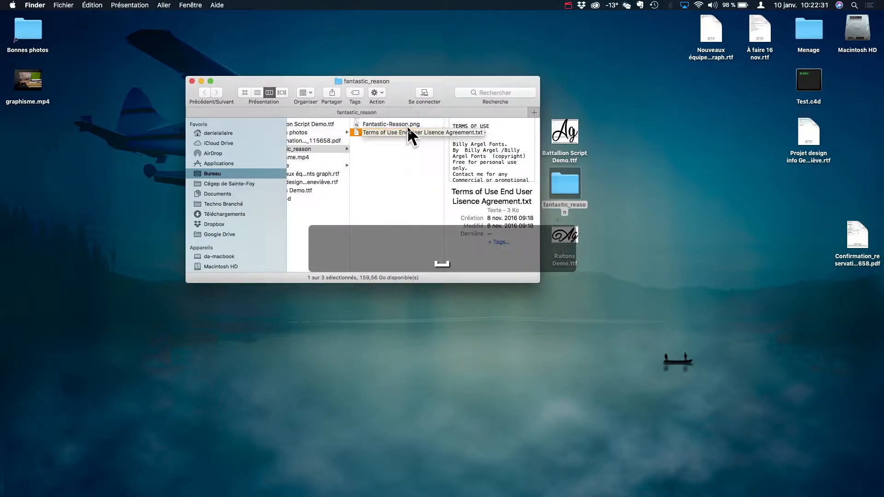
{"action": "key", "text": "space"}
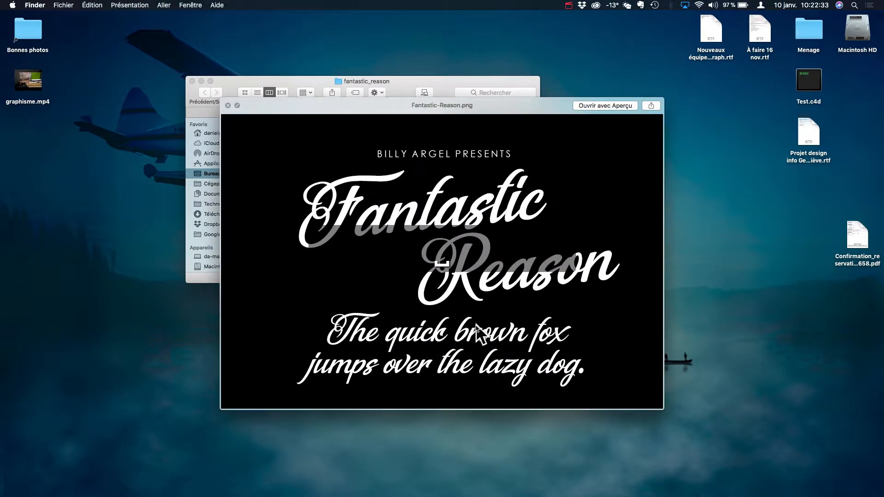
{"action": "key", "text": "space"}
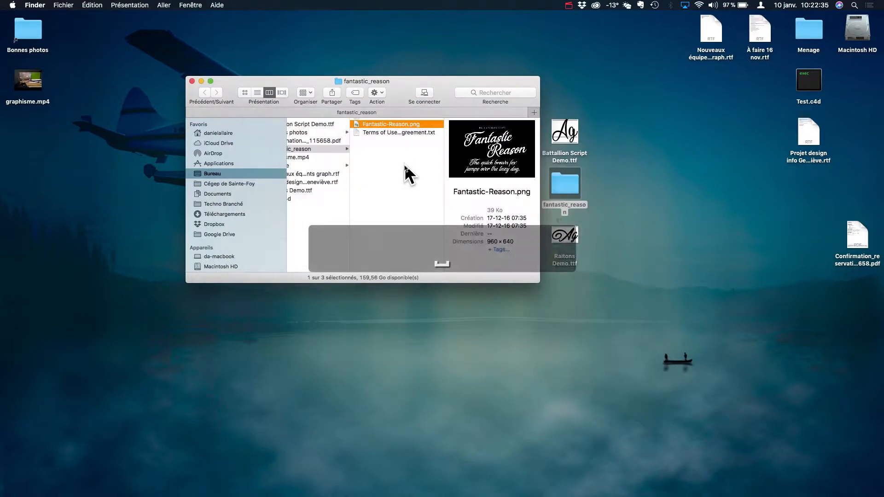
{"action": "key", "text": "cmd+w"}
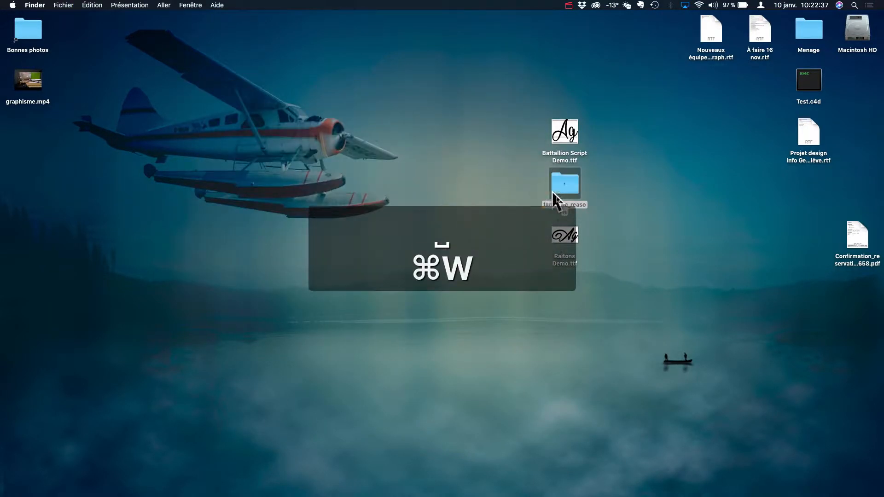
- Reopen the fantastic_reason folder and inspect Fantastic Reason Personal Use.ttf with the file column widened to show full names, then close it
{"action": "double_click", "coordinate": [568, 186]}
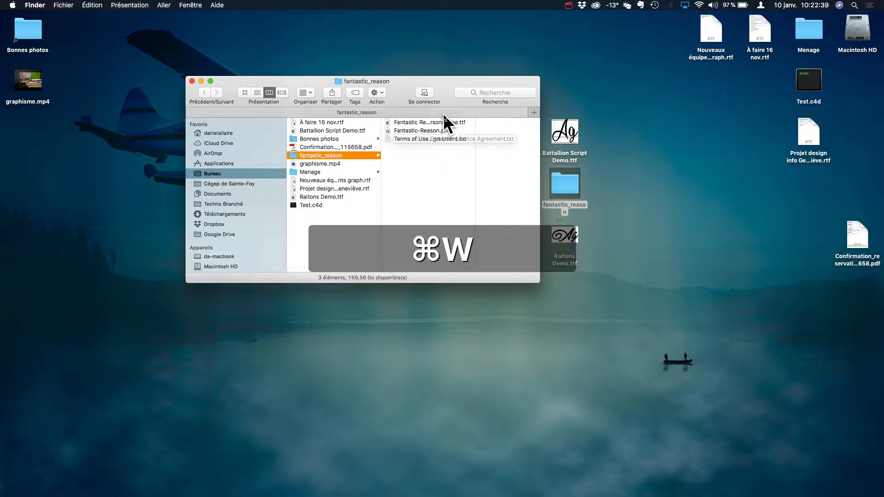
{"action": "left_click", "coordinate": [441, 122]}
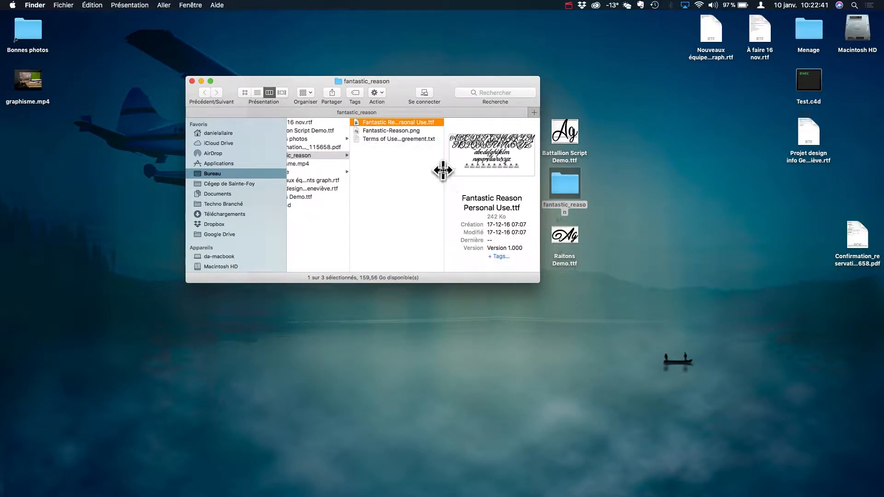
{"action": "left_click_drag", "start_coordinate": [443, 170], "coordinate": [491, 172]}
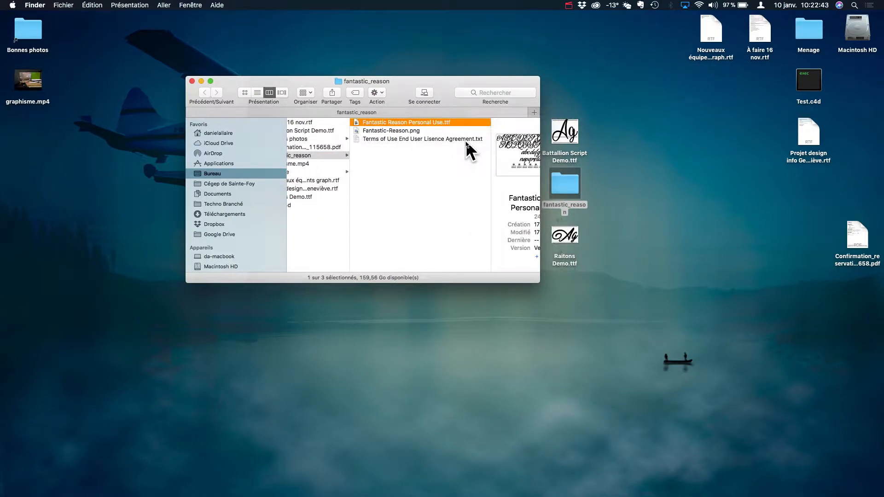
{"action": "key", "text": "super+w"}
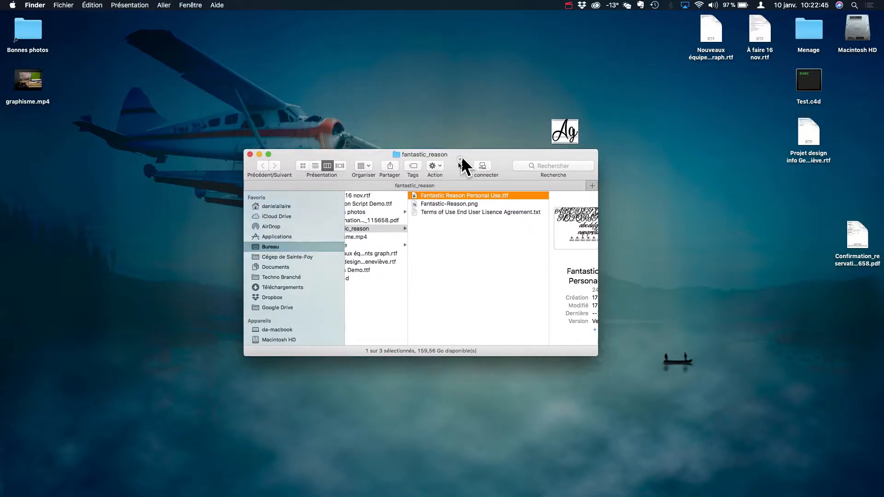
- Move the two font files and the fantastic_reason folder together to the desktop column beneath the Nouveaux équipe RTF file
{"action": "left_click_drag", "start_coordinate": [513, 102], "coordinate": [592, 308]}
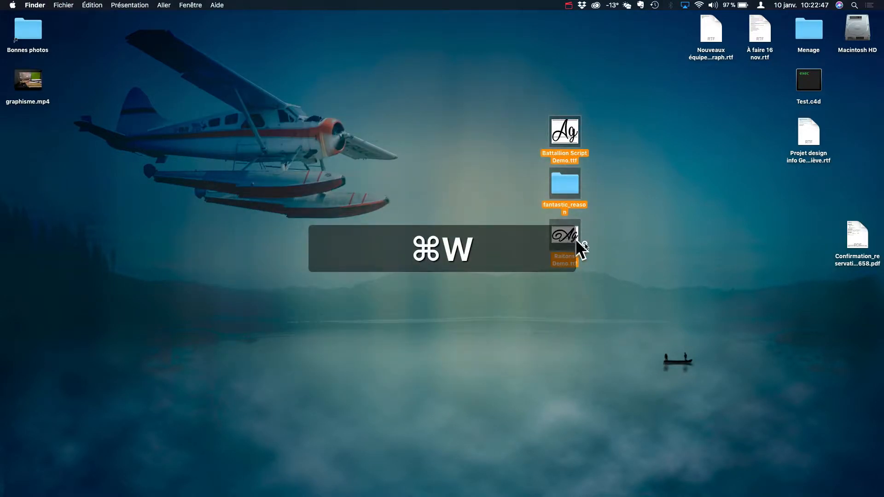
{"action": "left_click_drag", "start_coordinate": [575, 242], "coordinate": [720, 308]}
{"action": "left_click", "coordinate": [519, 235]}
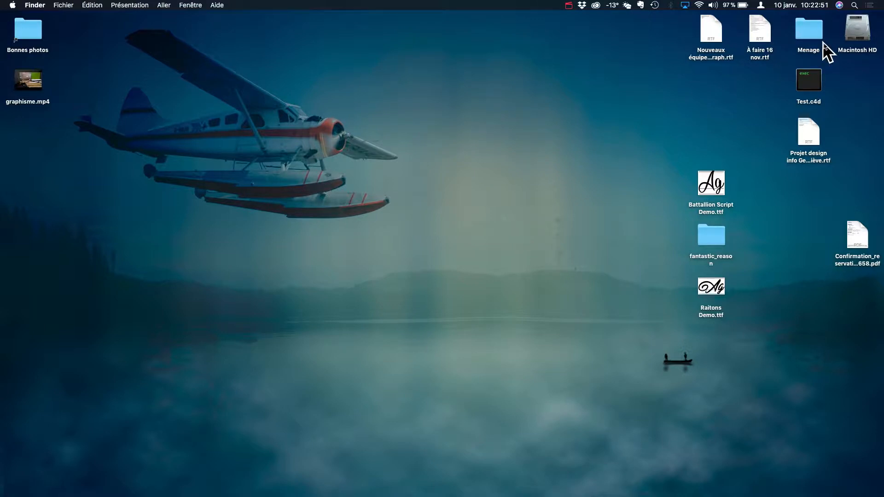
- Open the Macintosh HD drive, reposition its window and examine the contents of the Fontes folder
{"action": "double_click", "coordinate": [855, 32]}
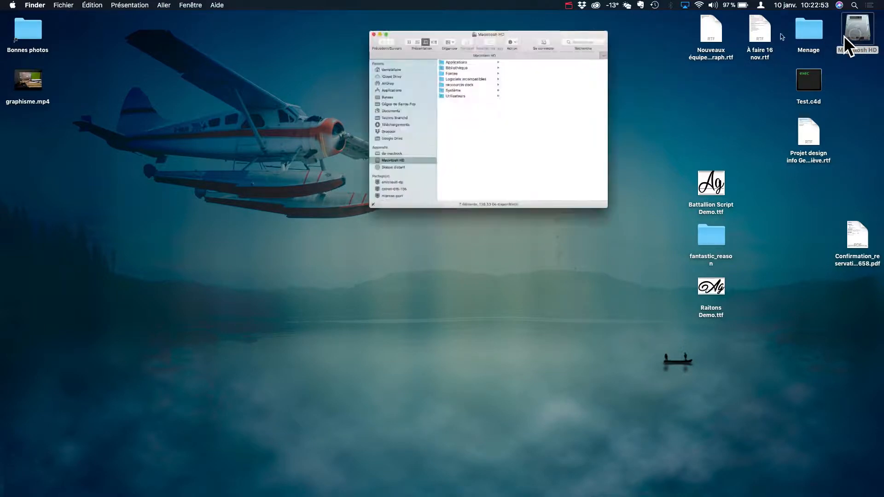
{"action": "left_click_drag", "start_coordinate": [334, 53], "coordinate": [306, 14]}
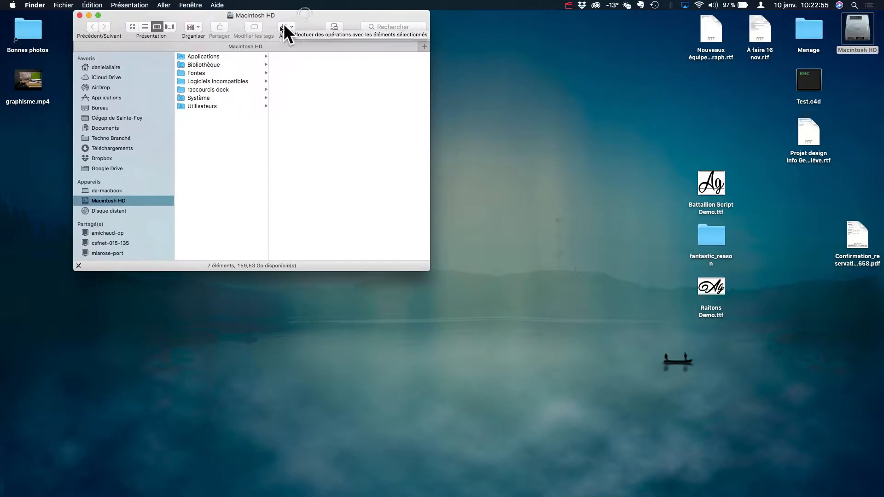
{"action": "left_click", "coordinate": [214, 72]}
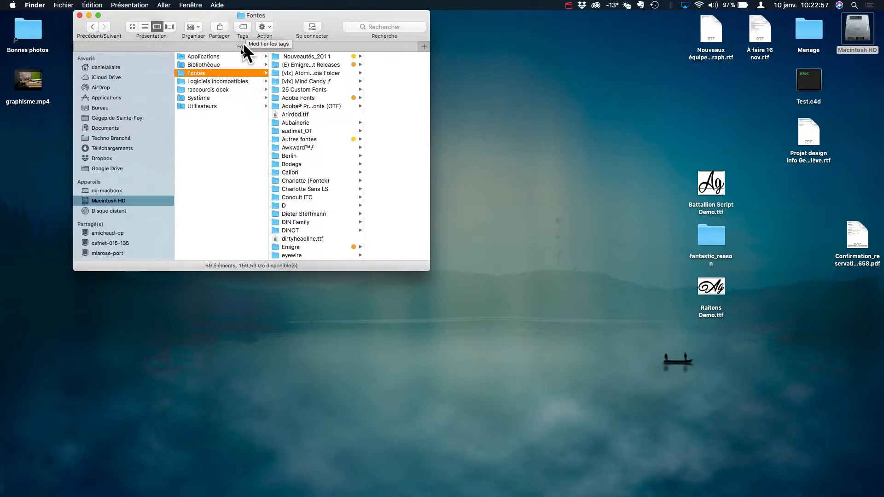
{"action": "left_click", "coordinate": [198, 73]}
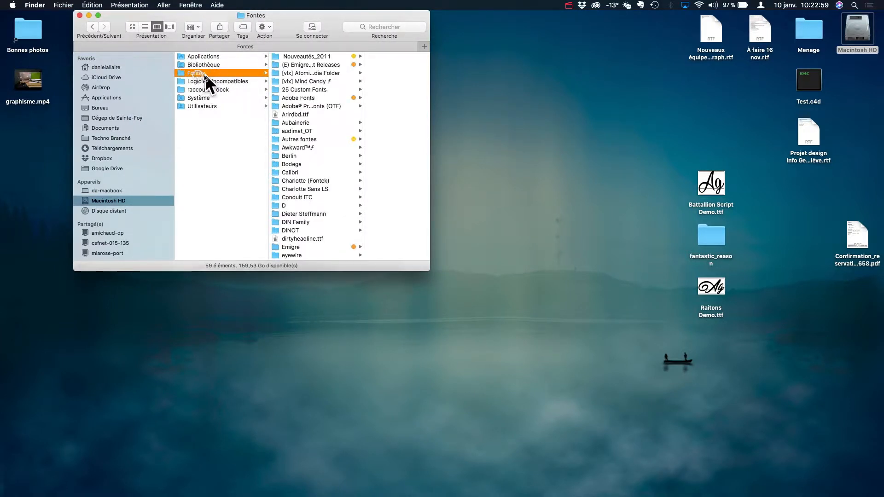
{"action": "left_click", "coordinate": [210, 162]}
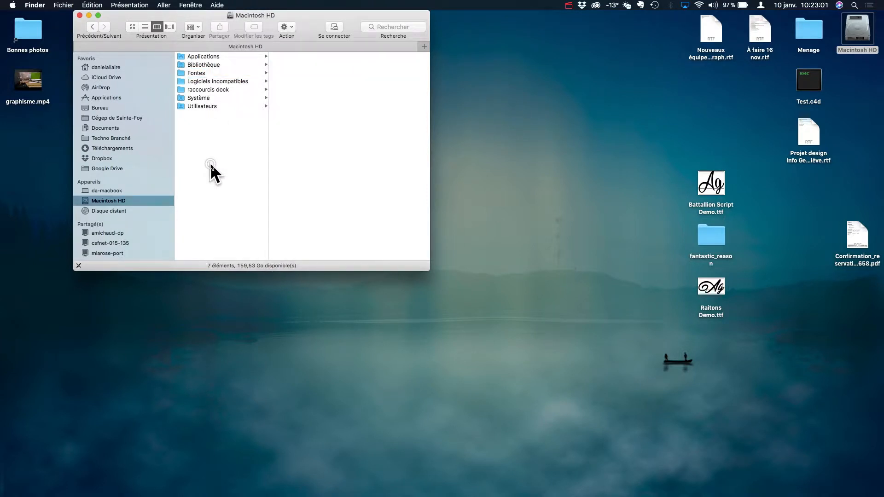
- Open the current user's home folder inside Utilisateurs
{"action": "left_click", "coordinate": [219, 107]}
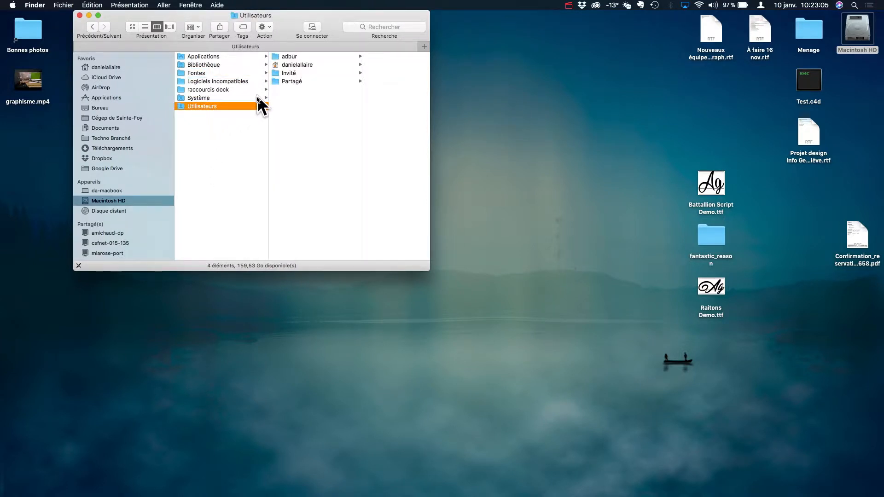
{"action": "left_click", "coordinate": [310, 65]}
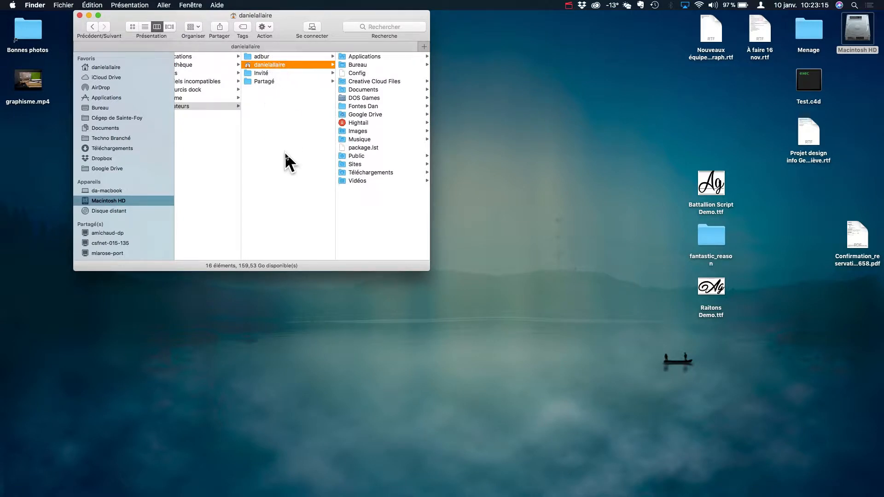
- Move Battallion Script Demo.ttf, Raitons Demo.ttf and the fantastic_reason folder from the desktop into the personal fonts folder in the home folder
{"action": "scroll", "coordinate": [285, 151], "scroll_direction": "left", "scroll_amount": 2}
{"action": "scroll", "coordinate": [280, 142], "scroll_direction": "left", "scroll_amount": 1}
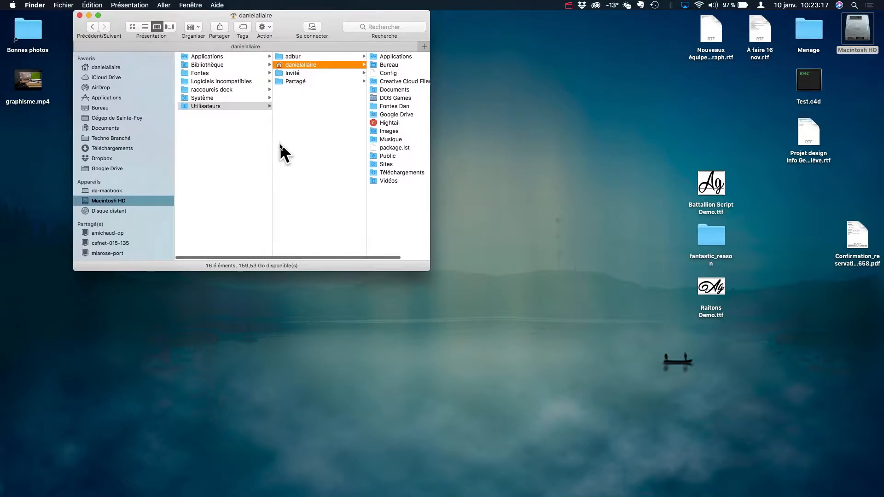
{"action": "left_click", "coordinate": [312, 62]}
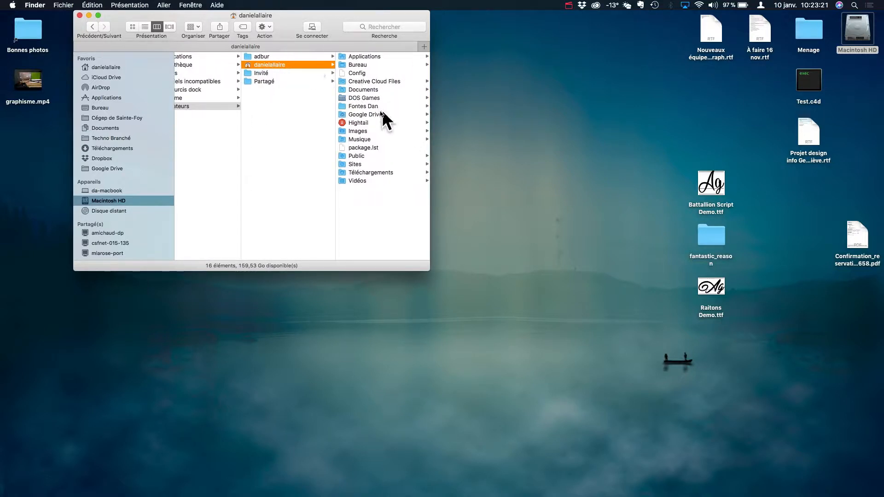
{"action": "left_click", "coordinate": [370, 106]}
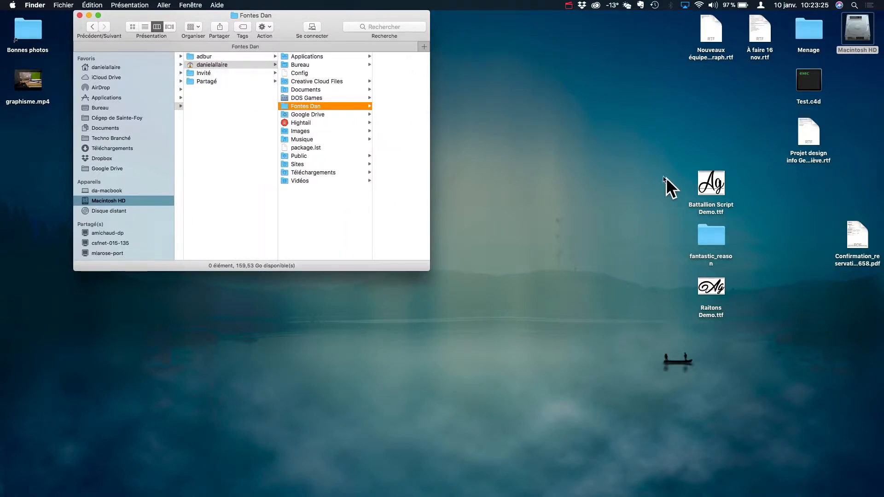
{"action": "left_click_drag", "start_coordinate": [662, 172], "coordinate": [780, 360]}
{"action": "left_click_drag", "start_coordinate": [714, 278], "coordinate": [306, 107]}
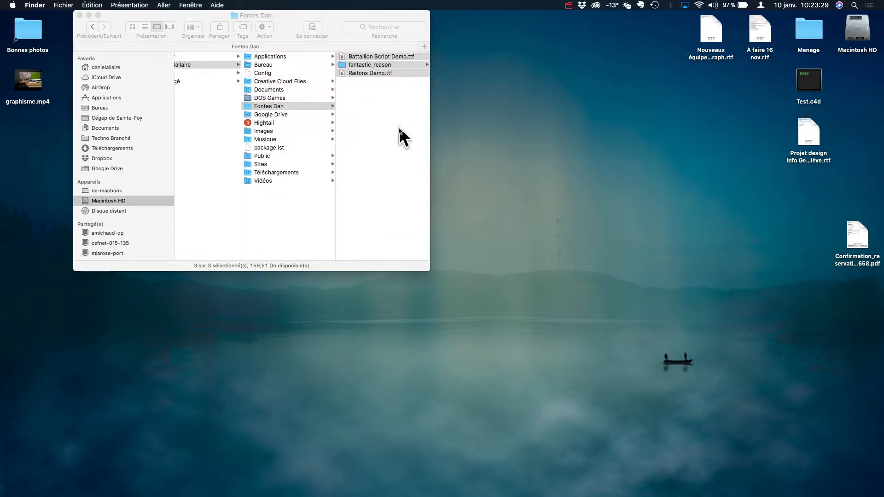
- Reposition the Finder window towards the middle of the desktop and widen it to show four full columns
{"action": "scroll", "coordinate": [309, 92], "scroll_direction": "left", "scroll_amount": 3}
{"action": "left_click", "coordinate": [255, 67]}
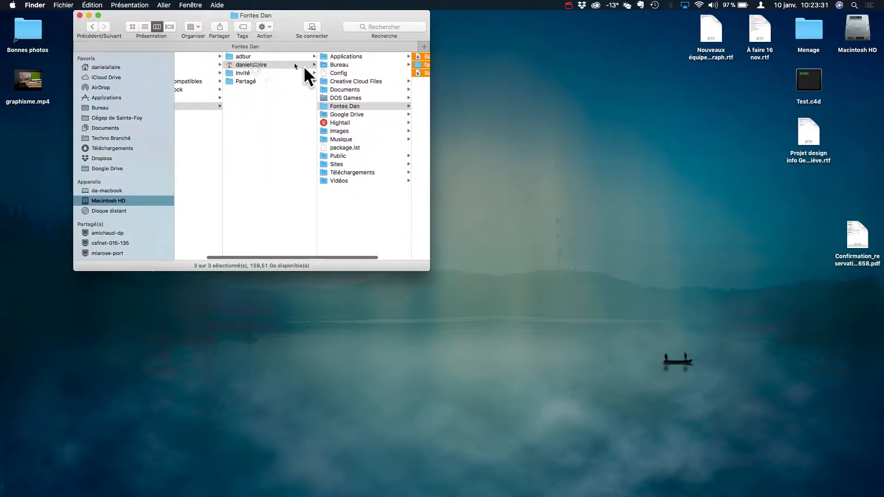
{"action": "left_click_drag", "start_coordinate": [338, 12], "coordinate": [460, 83]}
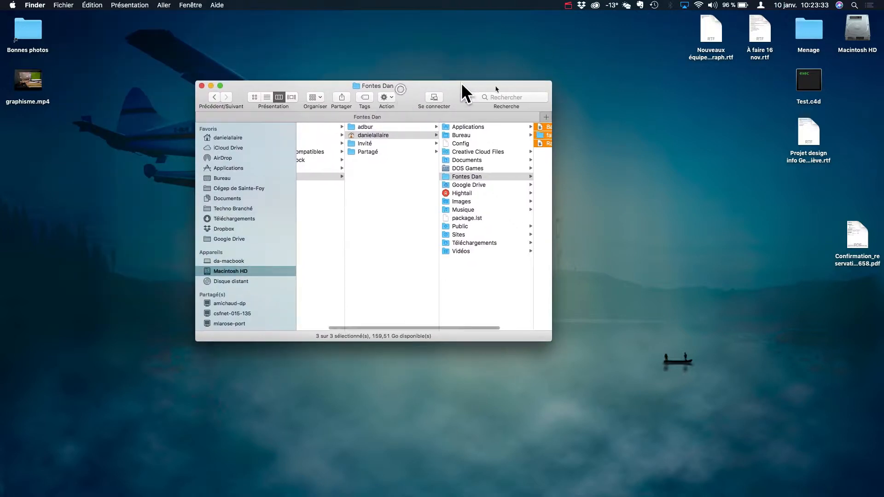
{"action": "scroll", "coordinate": [366, 244], "scroll_direction": "right", "scroll_amount": 2}
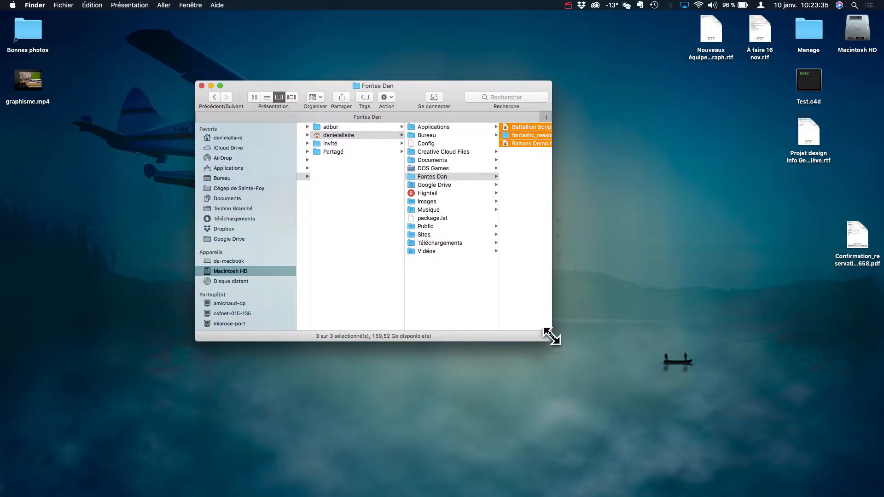
{"action": "left_click_drag", "start_coordinate": [551, 336], "coordinate": [688, 339]}
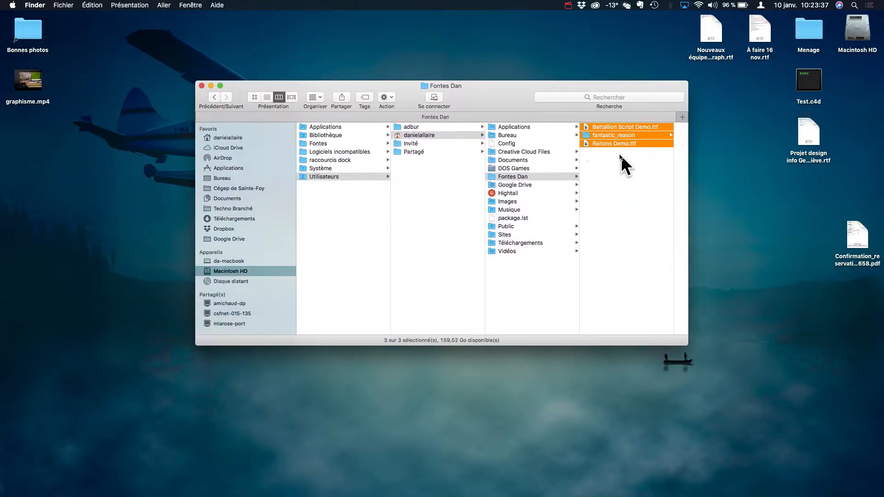
- Create a new folder named DaFont inside the personal fonts folder
{"action": "left_click", "coordinate": [553, 177]}
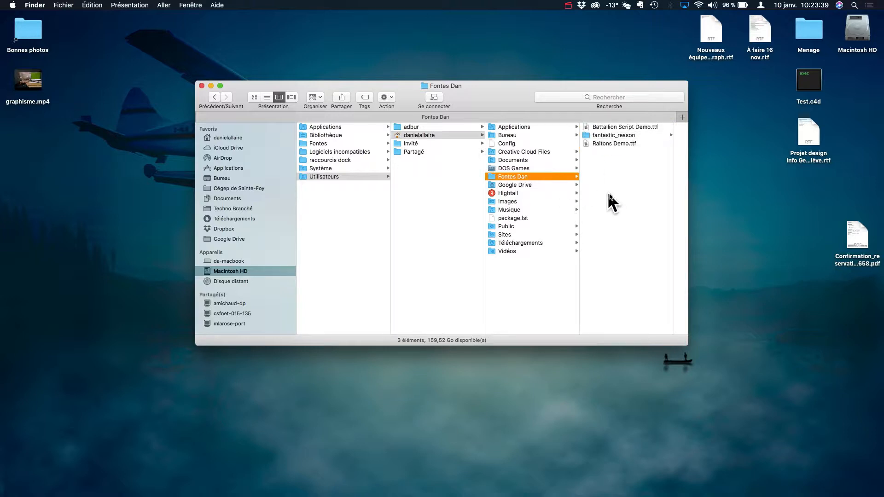
{"action": "key", "text": "cmd+shift+n"}
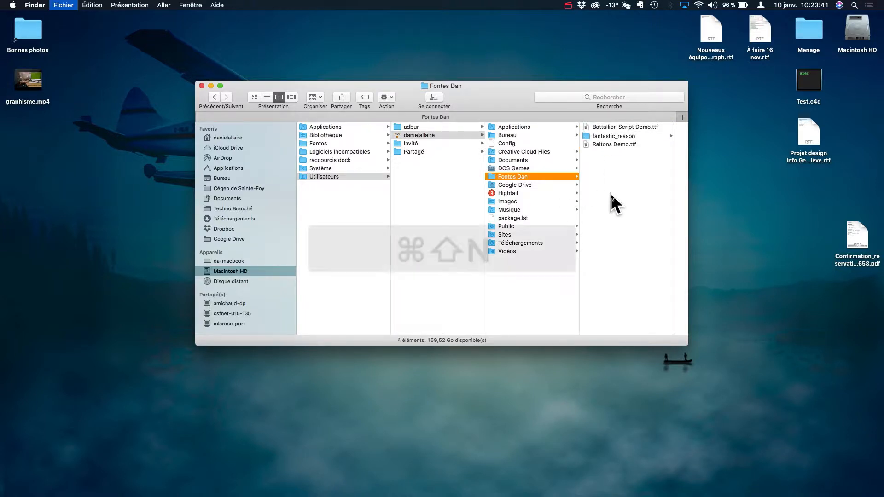
{"action": "type", "text": "DaFont"}
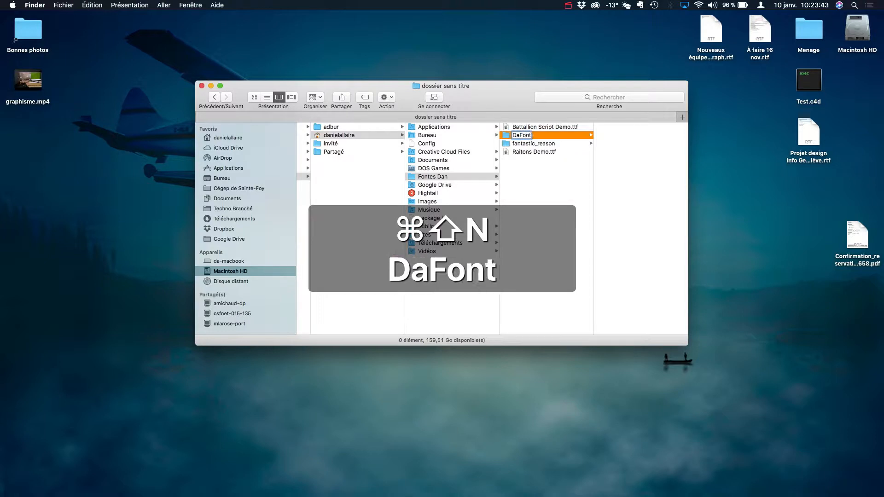
{"action": "left_click", "coordinate": [571, 200]}
{"action": "left_click", "coordinate": [546, 72]}
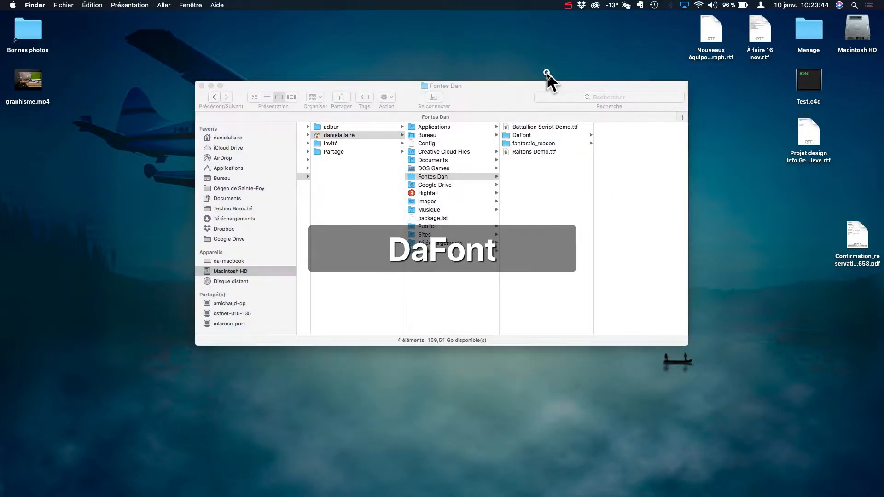
- Move the two font files and the fantastic_reason folder into the DaFont folder and display its contents
{"action": "left_click", "coordinate": [557, 193]}
{"action": "left_click_drag", "start_coordinate": [552, 198], "coordinate": [528, 135]}
{"action": "left_click", "coordinate": [531, 137], "text": "super"}
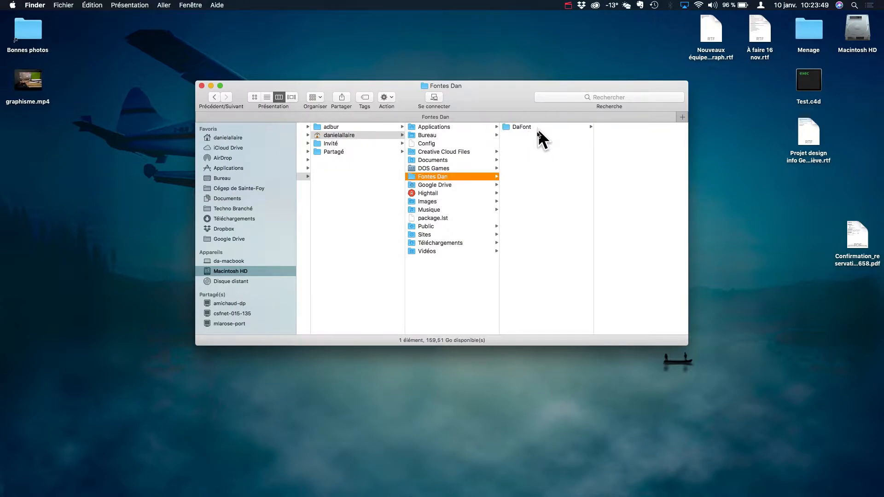
{"action": "left_click", "coordinate": [543, 128]}
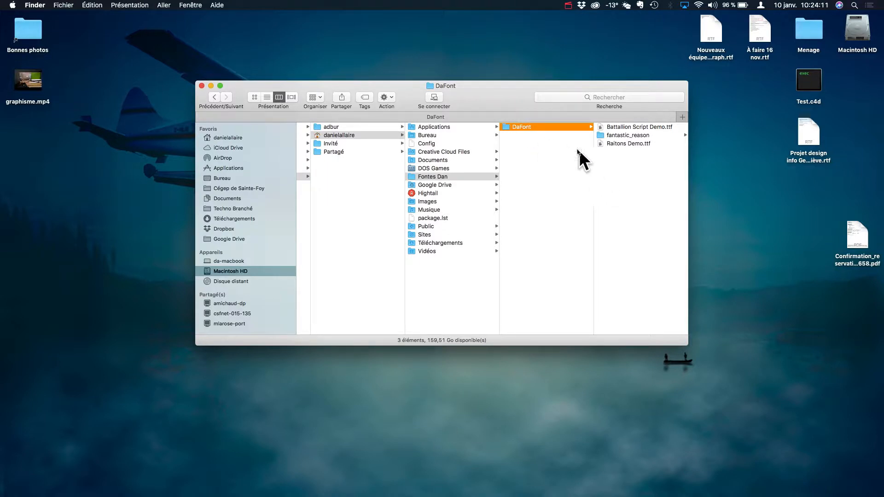
- Reposition the Finder window away from the desktop's left half and show the DaFont folder's contents
{"action": "left_click", "coordinate": [538, 148]}
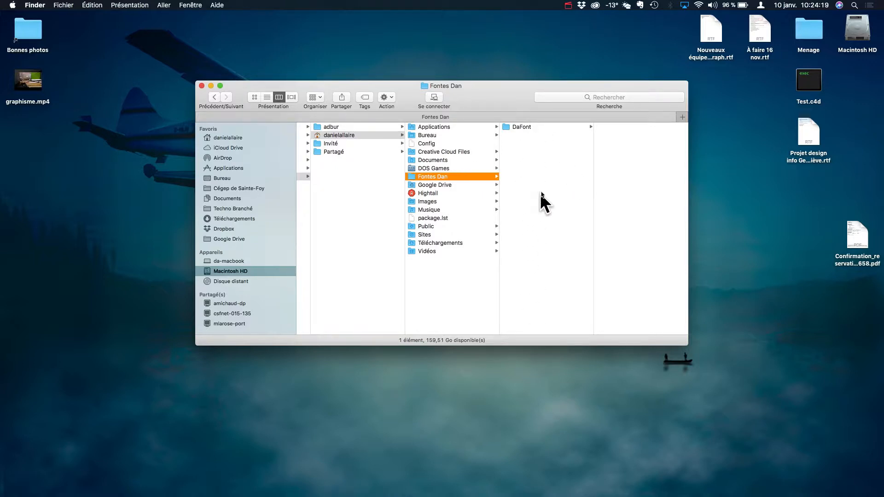
{"action": "left_click_drag", "start_coordinate": [497, 87], "coordinate": [673, 207]}
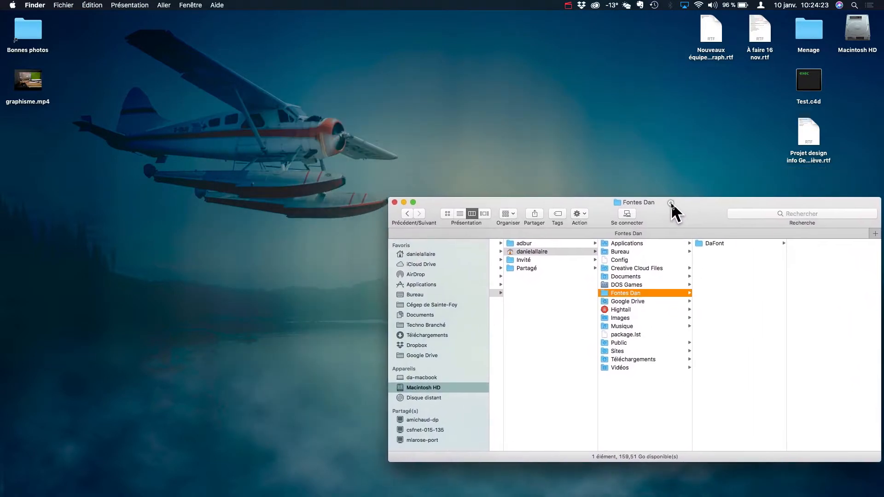
{"action": "left_click", "coordinate": [751, 244]}
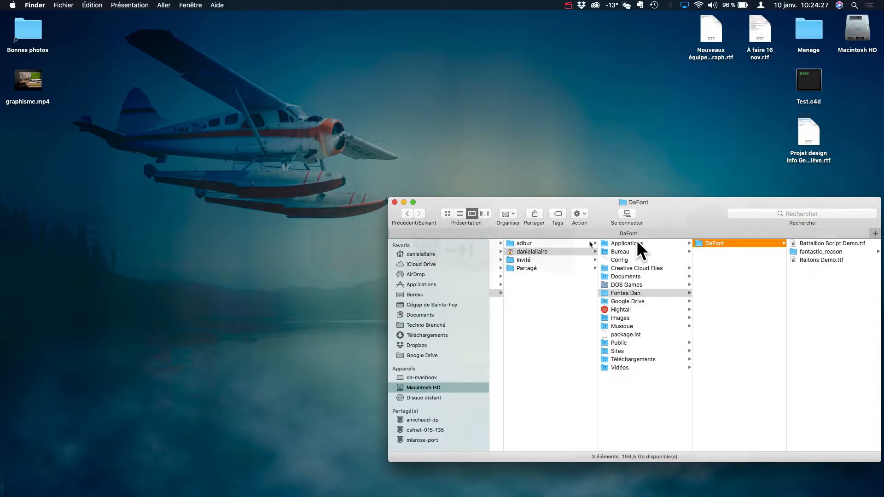
- Switch to FontExplorer X Pro, collapse the Ensembles list and add the three DaFont items from Finder to the Polices library
{"action": "key", "text": "super+Tab"}
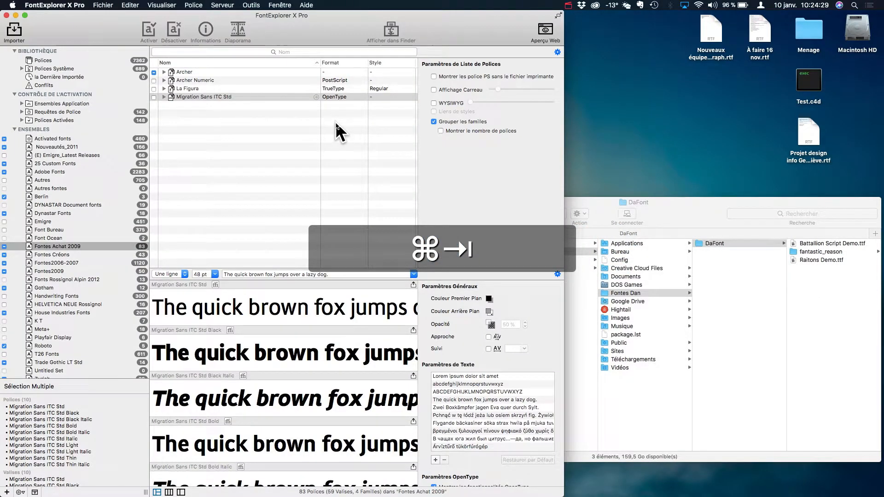
{"action": "left_click", "coordinate": [15, 130]}
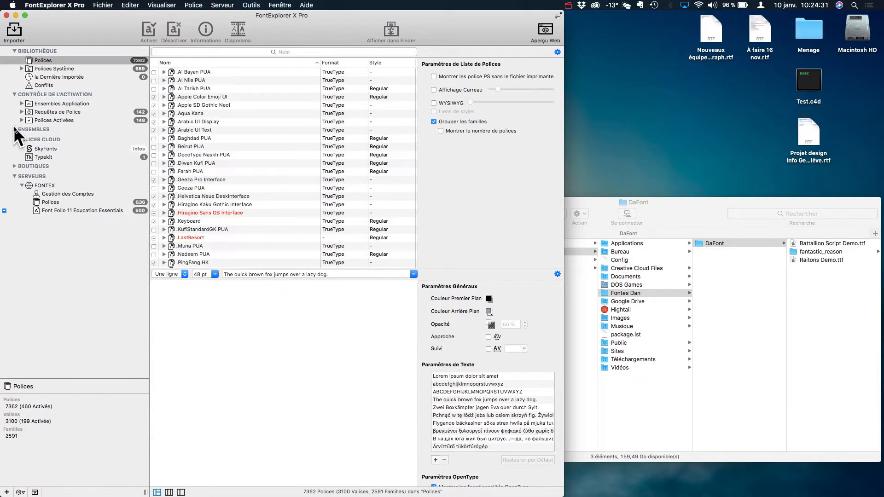
{"action": "left_click", "coordinate": [737, 243]}
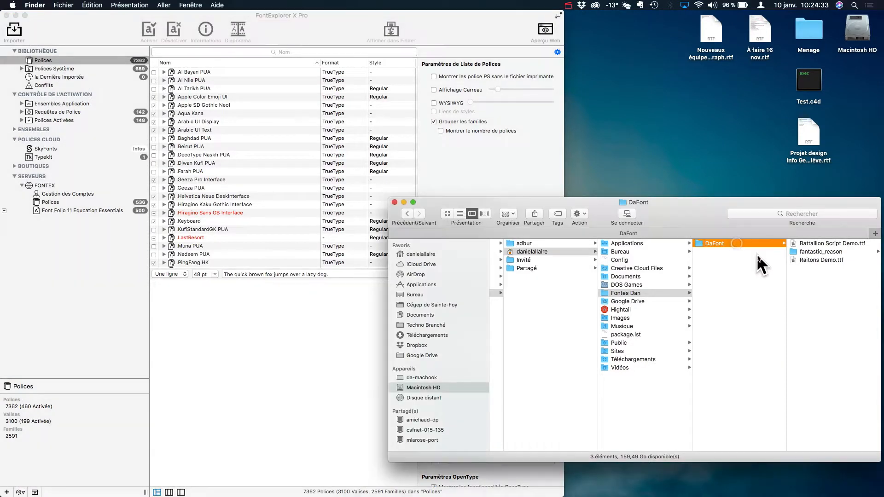
{"action": "left_click_drag", "start_coordinate": [808, 267], "coordinate": [51, 59]}
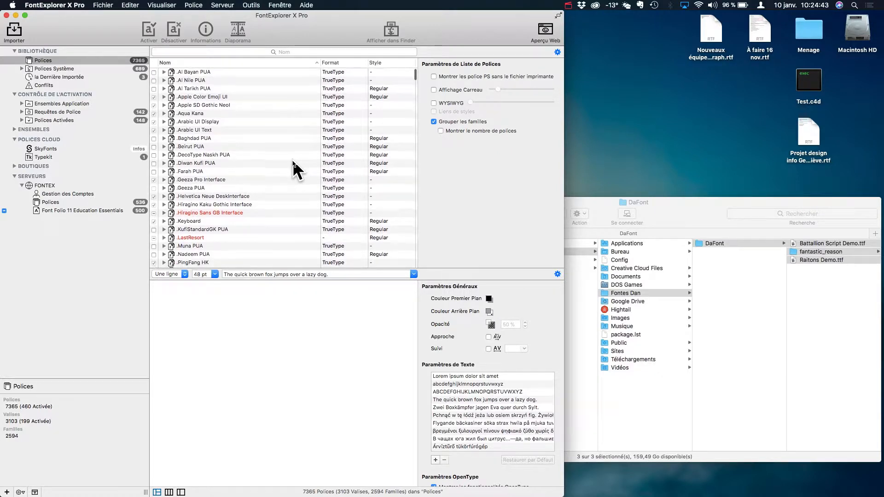
- Look through the alphabetical list of fonts in the Polices library
{"action": "left_click", "coordinate": [308, 52]}
{"action": "scroll", "coordinate": [239, 162], "scroll_direction": "down", "scroll_amount": 5}
{"action": "scroll", "coordinate": [238, 165], "scroll_direction": "up", "scroll_amount": 10}
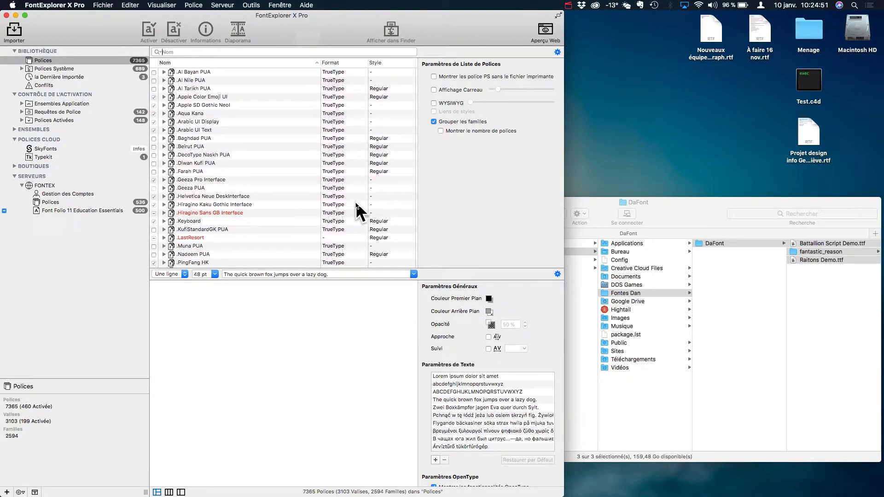
{"action": "left_click", "coordinate": [129, 5]}
{"action": "left_click", "coordinate": [127, 11]}
{"action": "scroll", "coordinate": [277, 219], "scroll_direction": "down", "scroll_amount": 10}
{"action": "scroll", "coordinate": [277, 218], "scroll_direction": "down", "scroll_amount": 8}
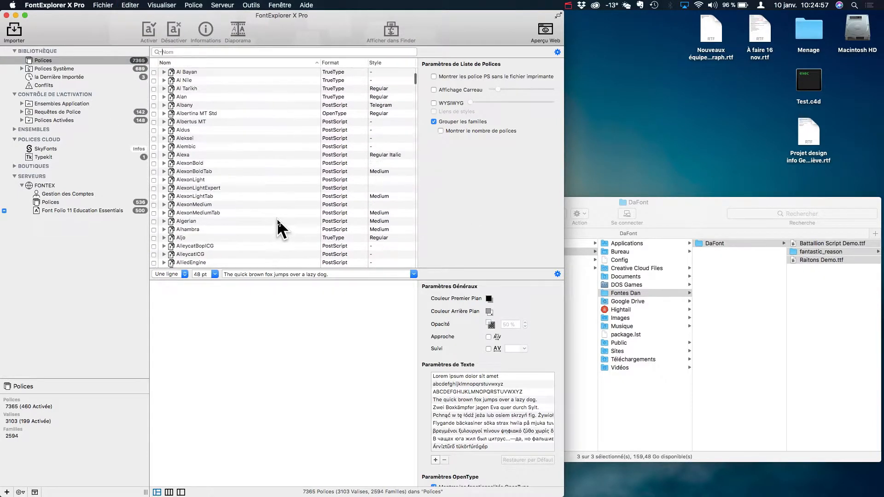
{"action": "scroll", "coordinate": [277, 218], "scroll_direction": "up", "scroll_amount": 18}
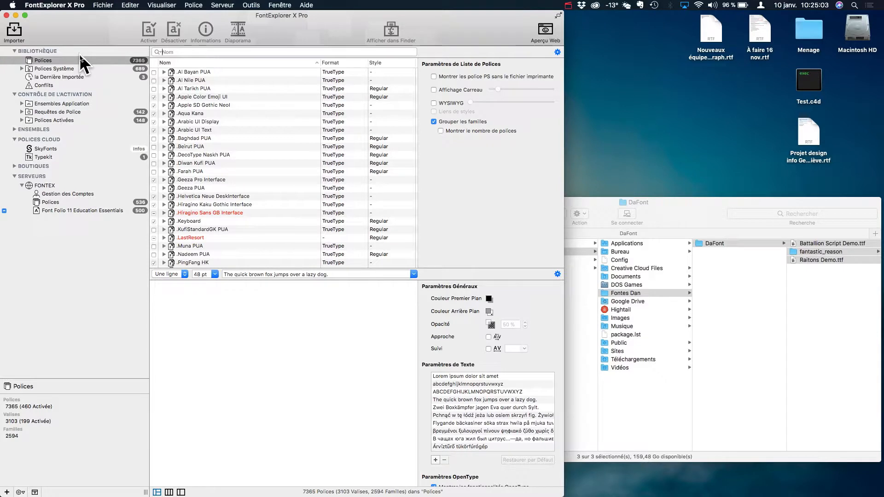
- Start a font import and browse in column view from the home folder to DaFont inside the personal fonts folder
{"action": "left_click", "coordinate": [108, 5]}
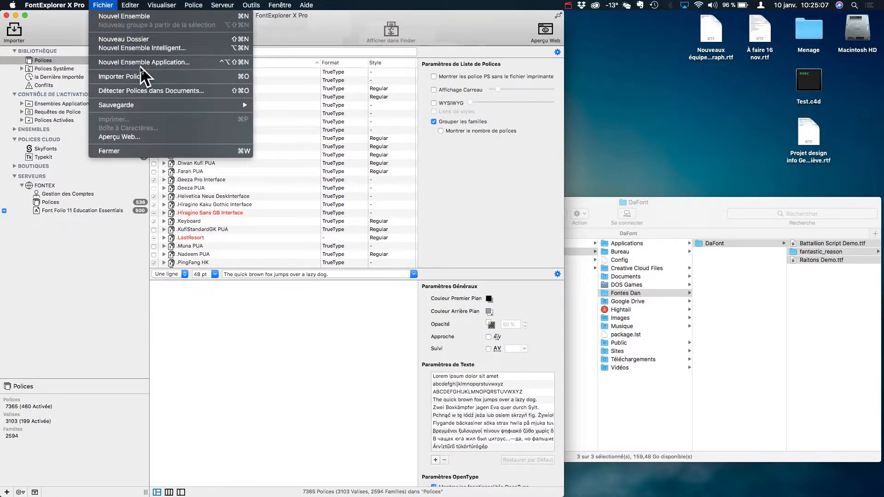
{"action": "left_click", "coordinate": [155, 78]}
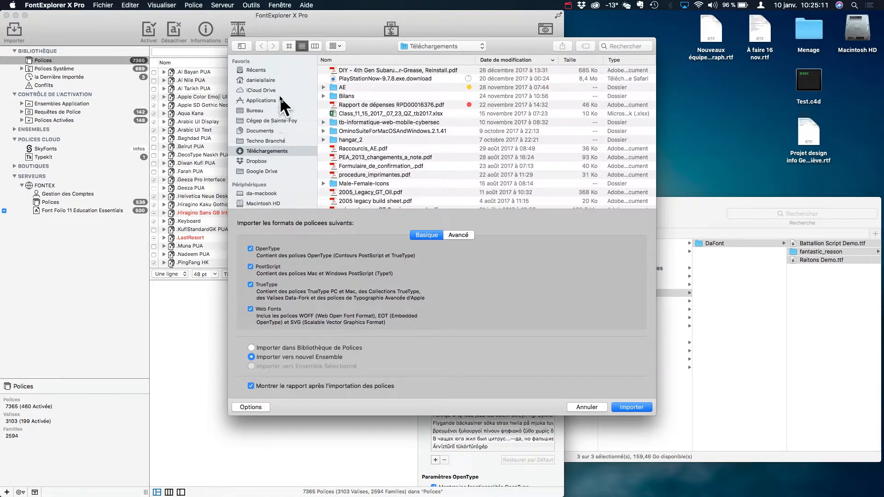
{"action": "left_click", "coordinate": [276, 80]}
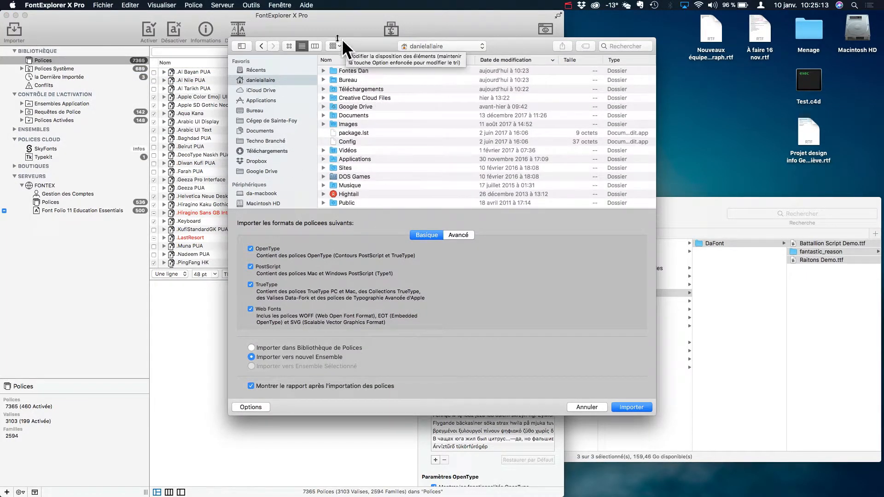
{"action": "left_click", "coordinate": [317, 46]}
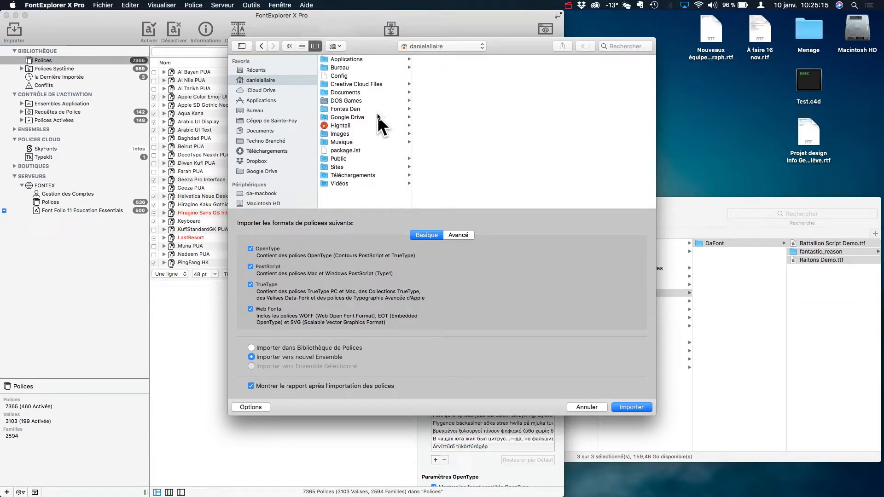
{"action": "left_click", "coordinate": [395, 100]}
{"action": "left_click", "coordinate": [404, 109]}
{"action": "left_click", "coordinate": [471, 57]}
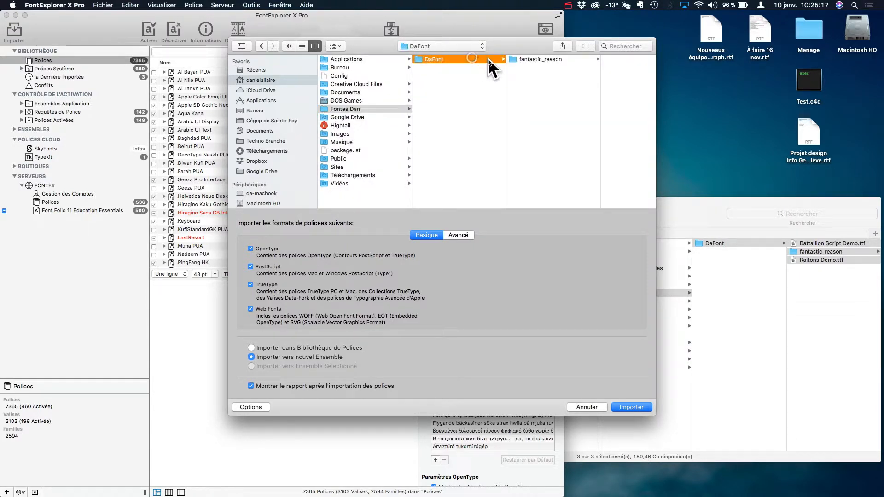
- Select both font files and the fantastic_reason folder in DaFont and import them into a new ensemble
{"action": "left_click", "coordinate": [513, 57]}
{"action": "left_click", "coordinate": [496, 75], "text": "shift"}
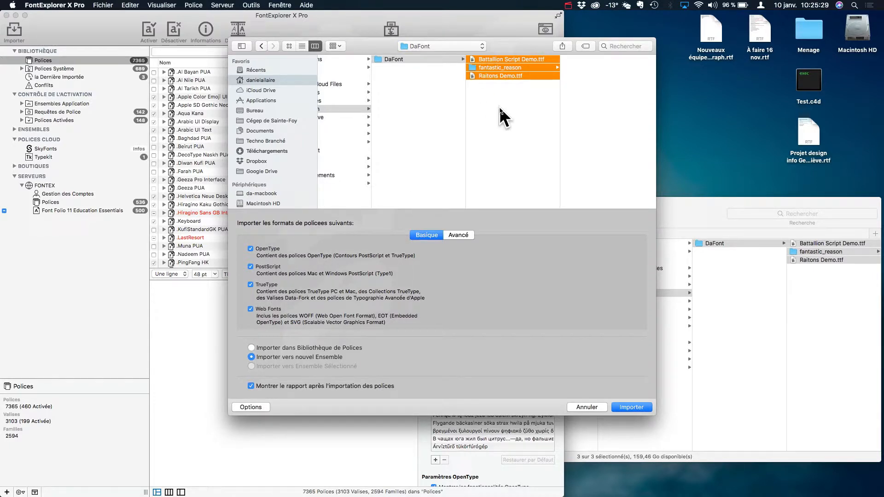
{"action": "left_click", "coordinate": [323, 347]}
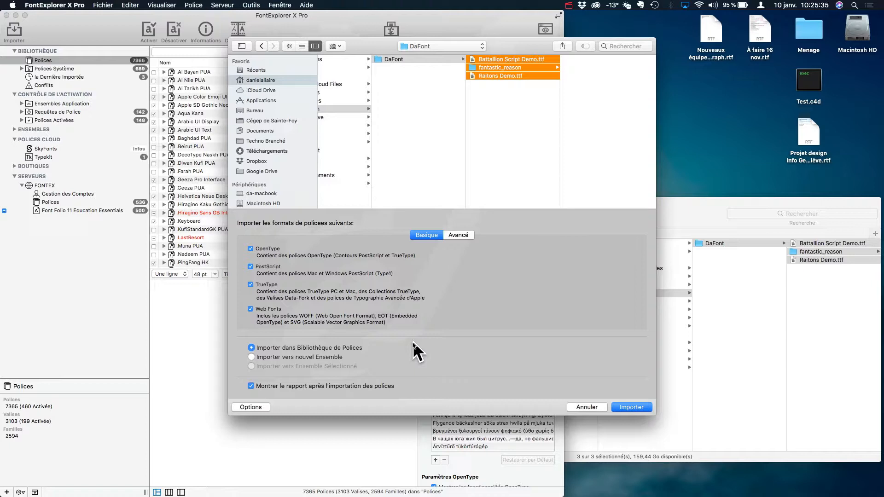
{"action": "left_click", "coordinate": [328, 358]}
{"action": "left_click", "coordinate": [635, 408]}
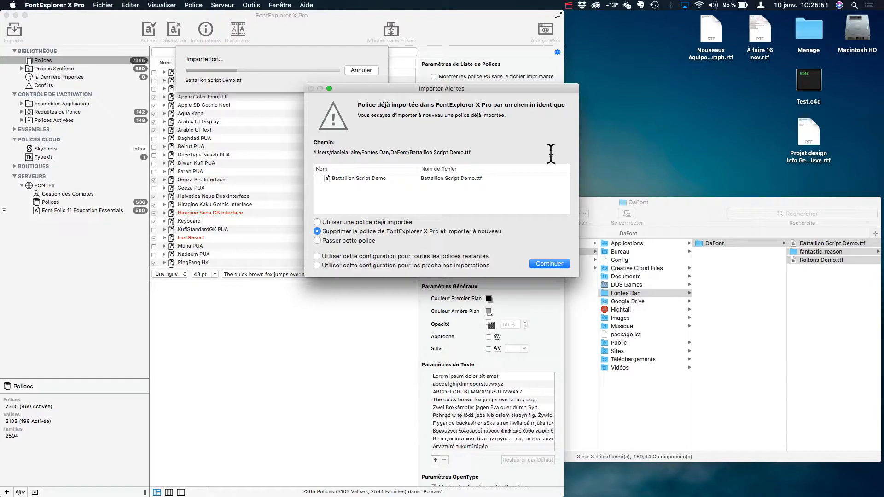
- Resolve the duplicate alert by deleting and reimporting the font, applying this choice to all remaining fonts
{"action": "left_click_drag", "start_coordinate": [554, 87], "coordinate": [590, 14]}
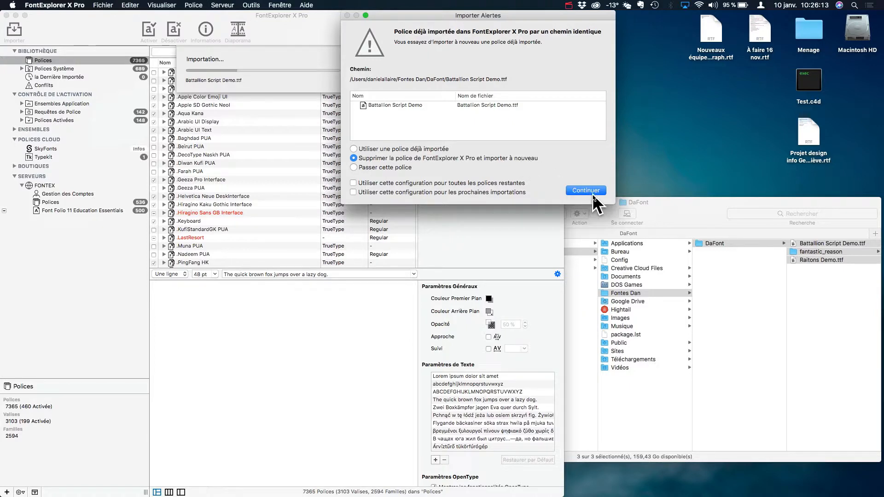
{"action": "left_click", "coordinate": [458, 182]}
{"action": "left_click", "coordinate": [594, 191]}
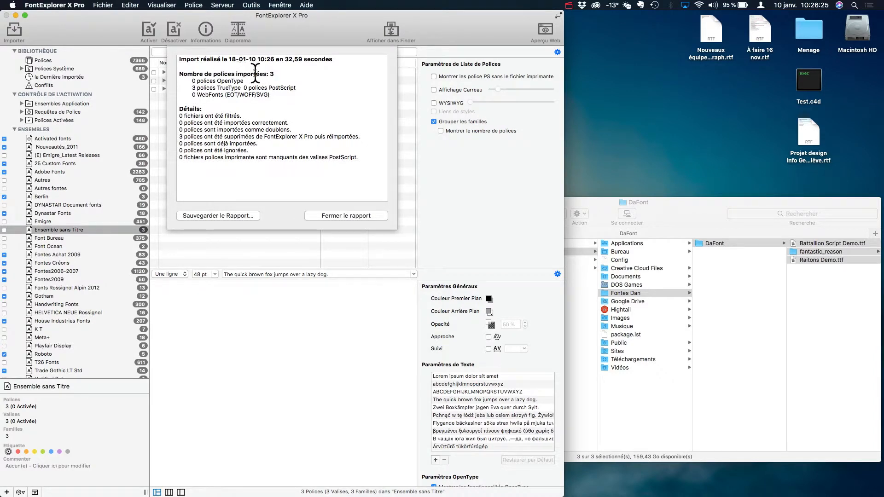
- Examine the import report's imported font count and its line on deleted and reimported fonts
{"action": "left_click_drag", "start_coordinate": [255, 74], "coordinate": [278, 86]}
{"action": "left_click", "coordinate": [276, 137]}
{"action": "triple_click", "coordinate": [276, 137]}
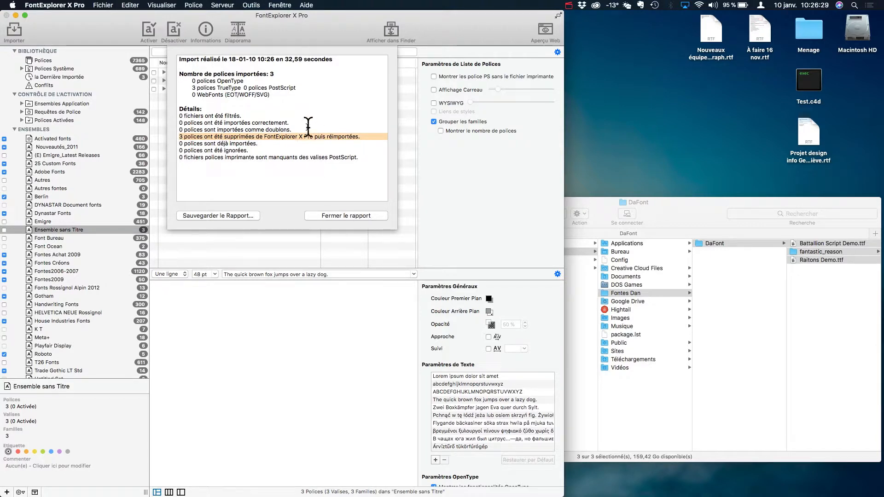
- Close the import report and rename the newly created untitled ensemble as Test fontex
{"action": "left_click", "coordinate": [353, 215]}
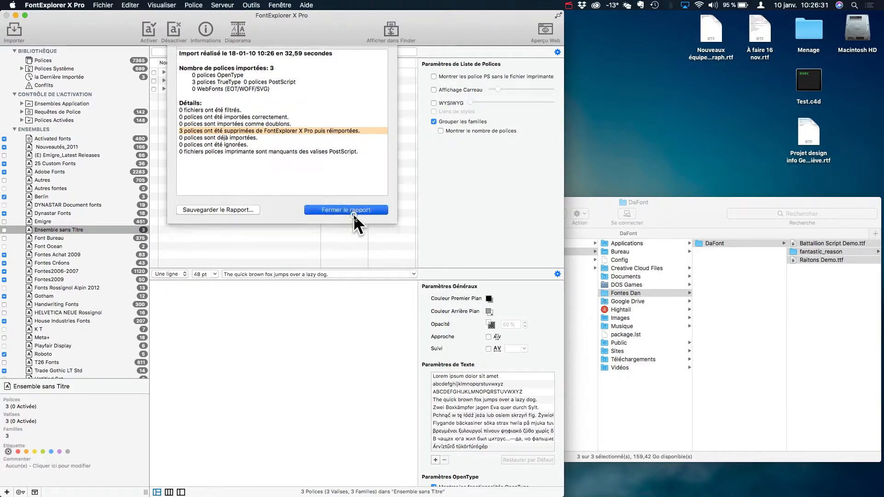
{"action": "left_click", "coordinate": [69, 230]}
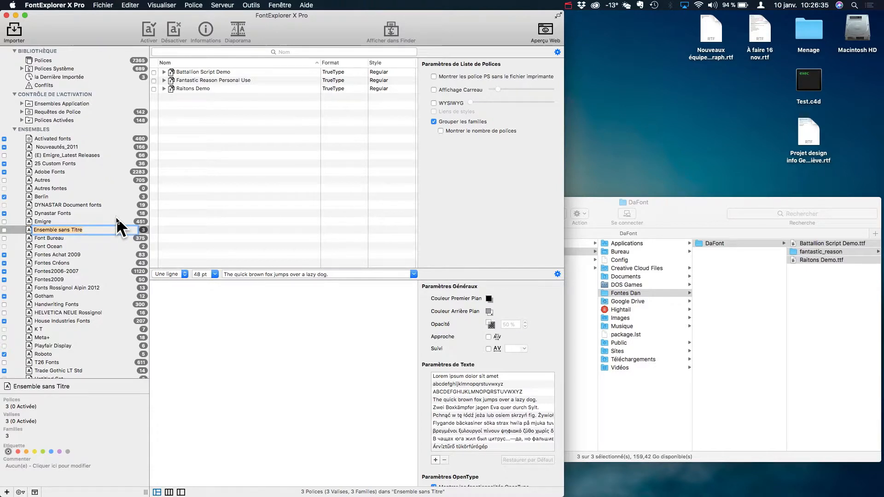
{"action": "type", "text": "Tes"}
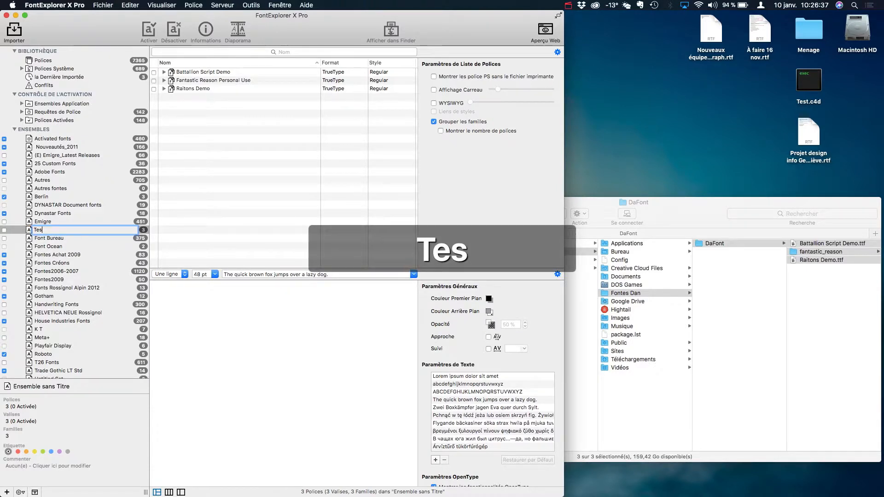
{"action": "type", "text": "t fontex"}
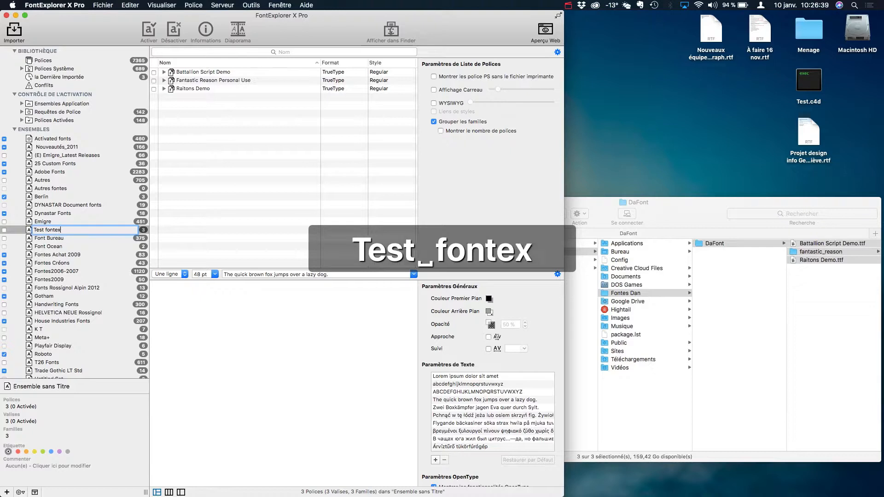
{"action": "left_click", "coordinate": [46, 205]}
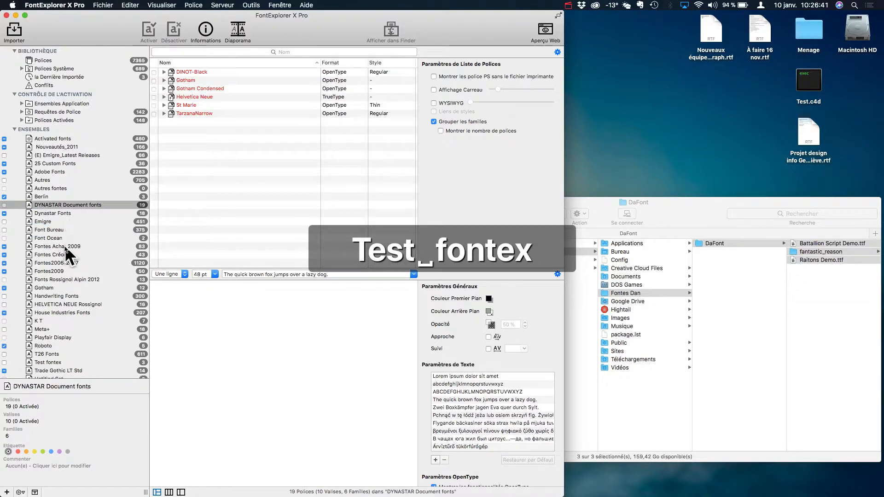
- Open the Test fontex ensemble and preview its fonts one after another, from Battallion Script Demo to Raitons Demo and back
{"action": "scroll", "coordinate": [87, 335], "scroll_direction": "down", "scroll_amount": 3}
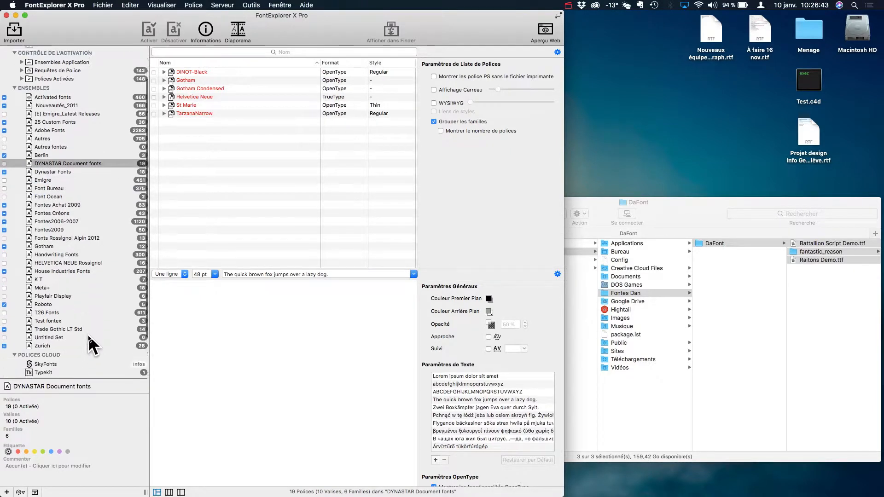
{"action": "left_click", "coordinate": [60, 307]}
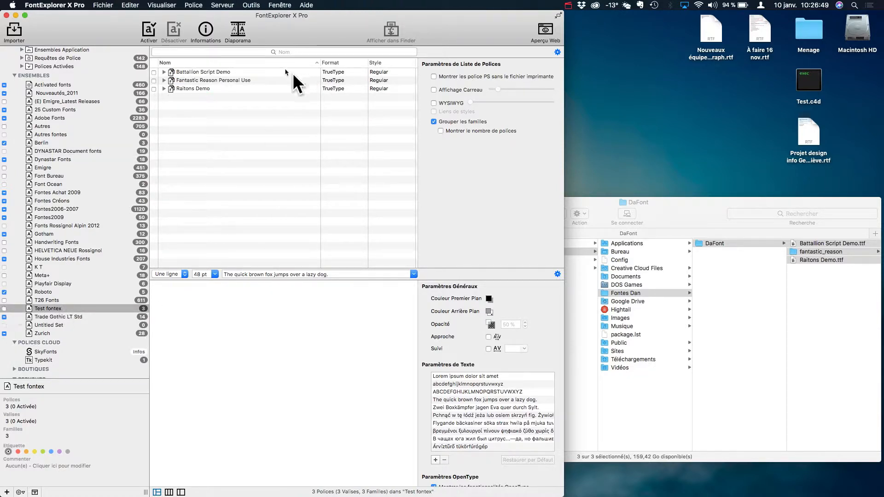
{"action": "left_click", "coordinate": [215, 72]}
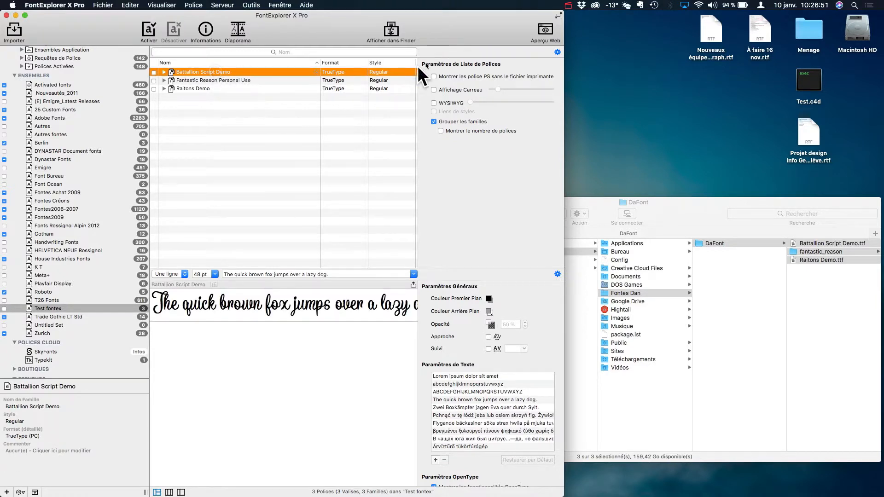
{"action": "key", "text": "Down"}
{"action": "key", "text": "Down"}
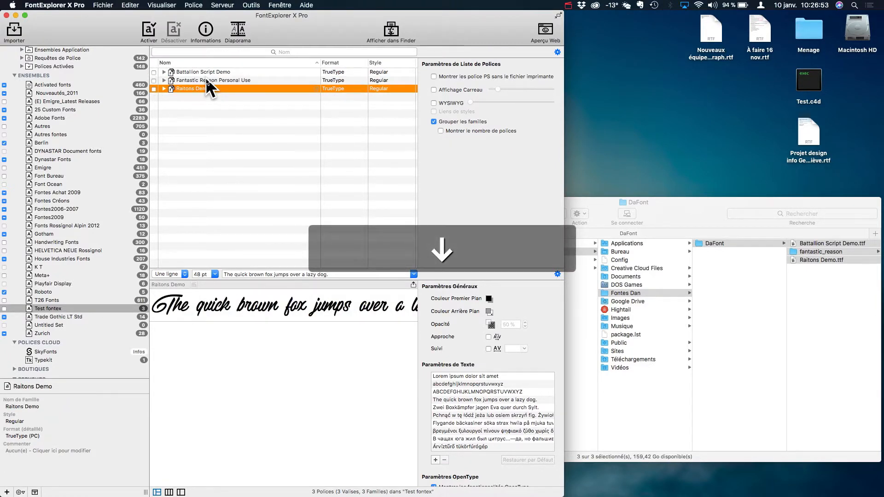
{"action": "key", "text": "Up"}
{"action": "key", "text": "Up"}
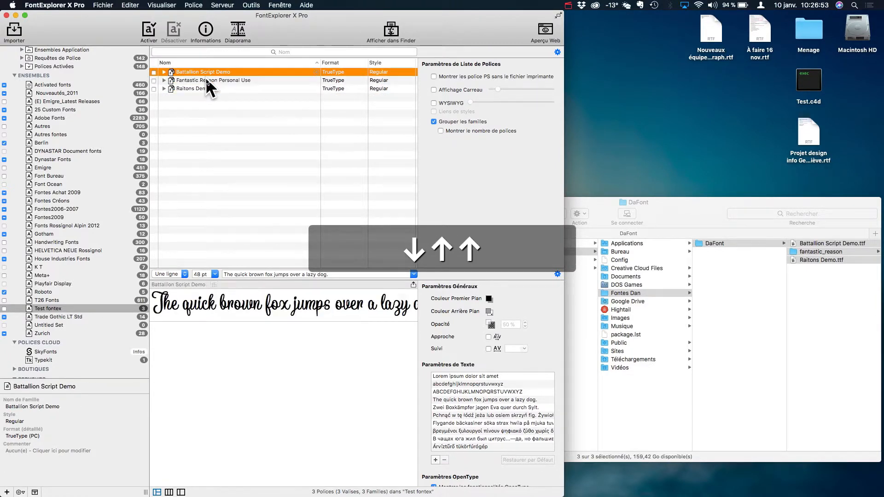
- Activate the whole Test fontex ensemble at once, deactivate it again and keep it selected
{"action": "left_click", "coordinate": [4, 309]}
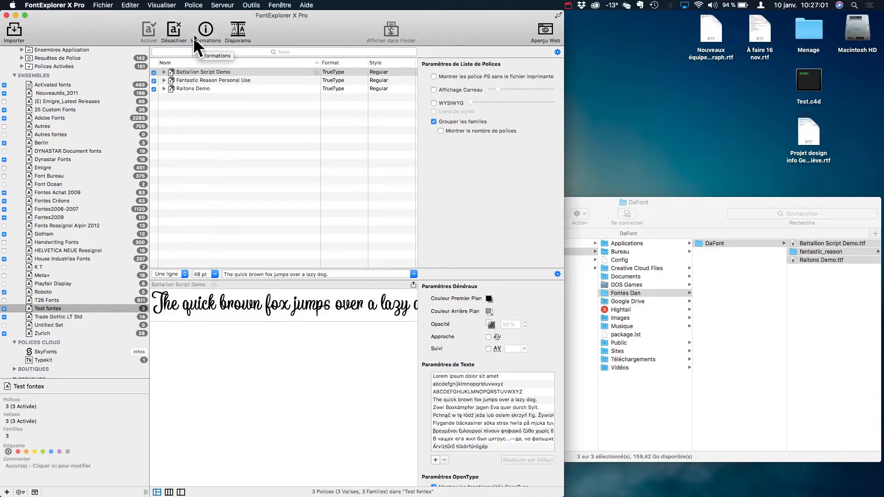
{"action": "left_click", "coordinate": [4, 309]}
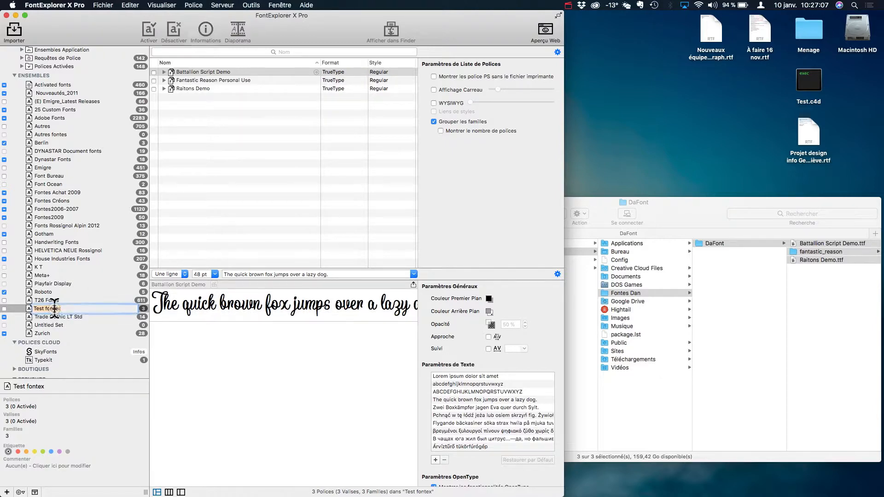
{"action": "left_click", "coordinate": [83, 299]}
{"action": "left_click", "coordinate": [78, 309]}
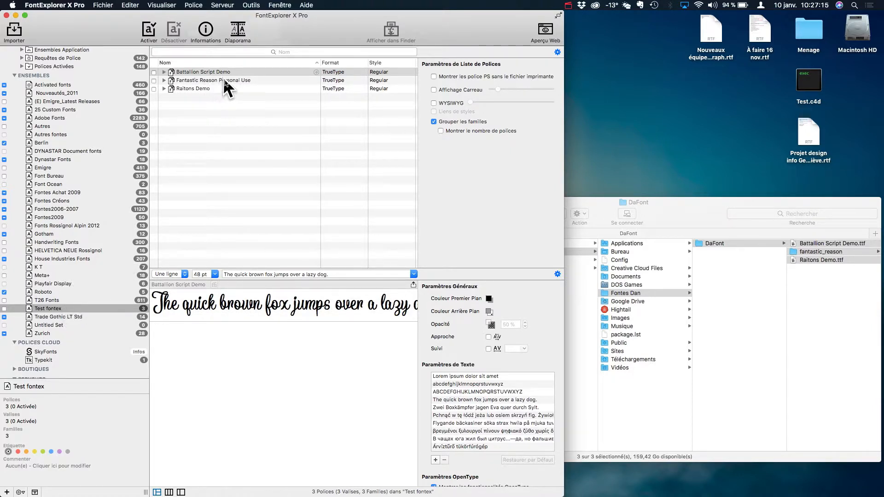
- Delete the Test fontex ensemble together with the fonts it contains
{"action": "right_click", "coordinate": [63, 309]}
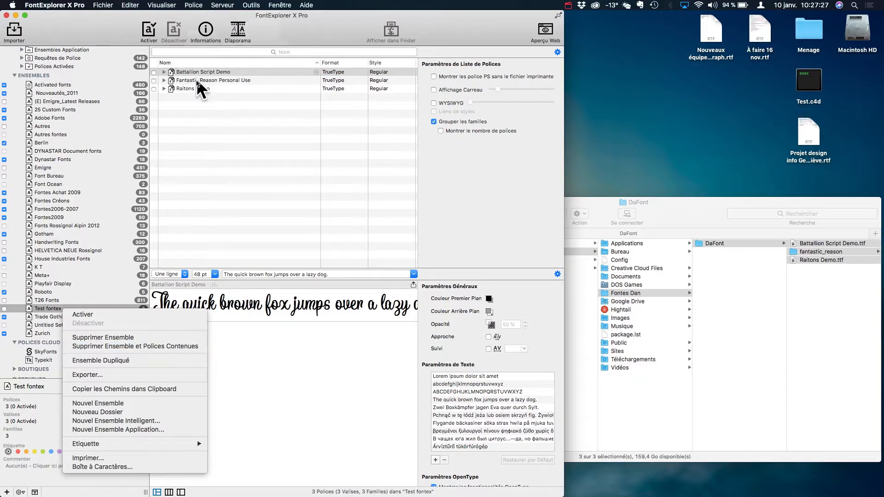
{"action": "left_click", "coordinate": [159, 346]}
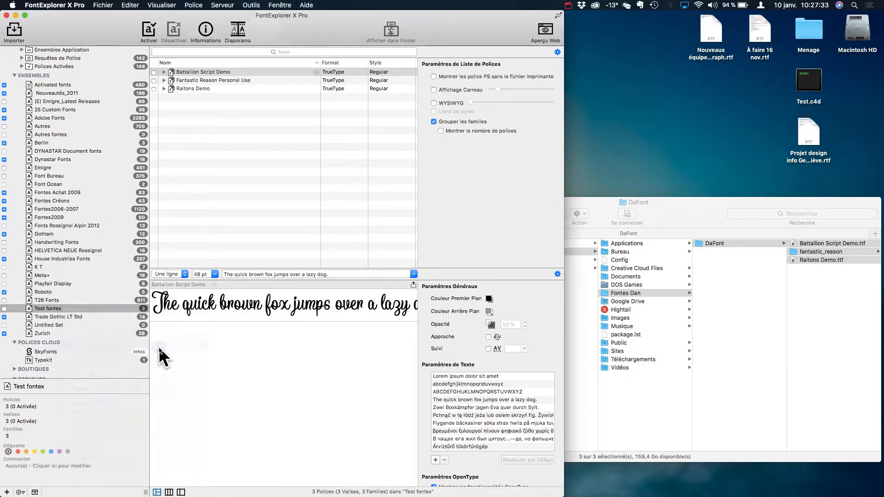
{"action": "left_click", "coordinate": [504, 173]}
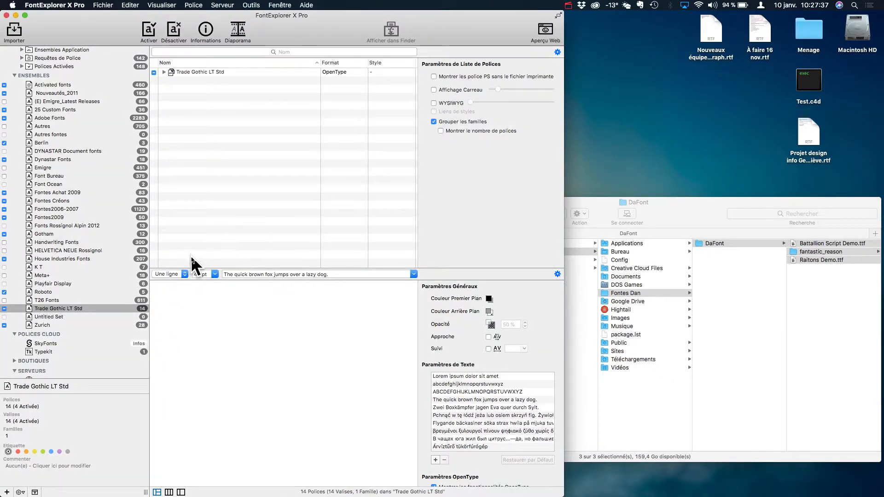
- Import Battallion Script Demo.ttf, the fantastic_reason folder and Raitons Demo.ttf from DaFont into the general font library, and dismiss the report
{"action": "scroll", "coordinate": [32, 120], "scroll_direction": "up", "scroll_amount": 4}
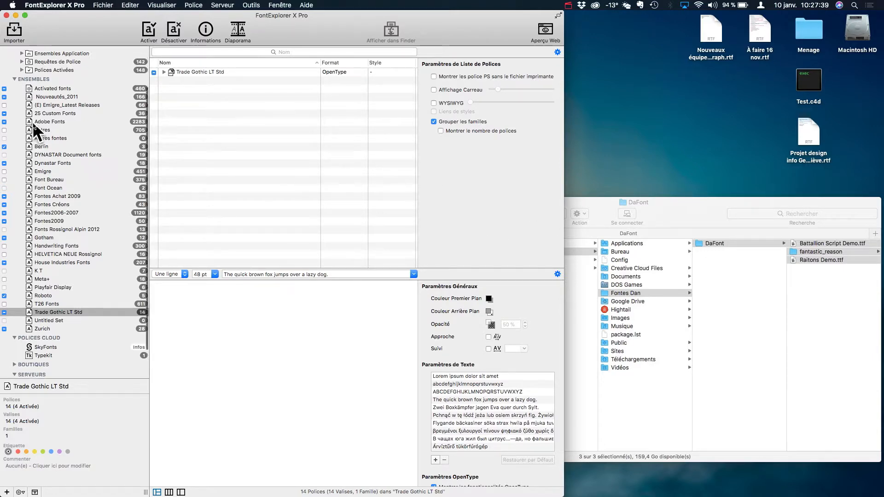
{"action": "left_click", "coordinate": [59, 59]}
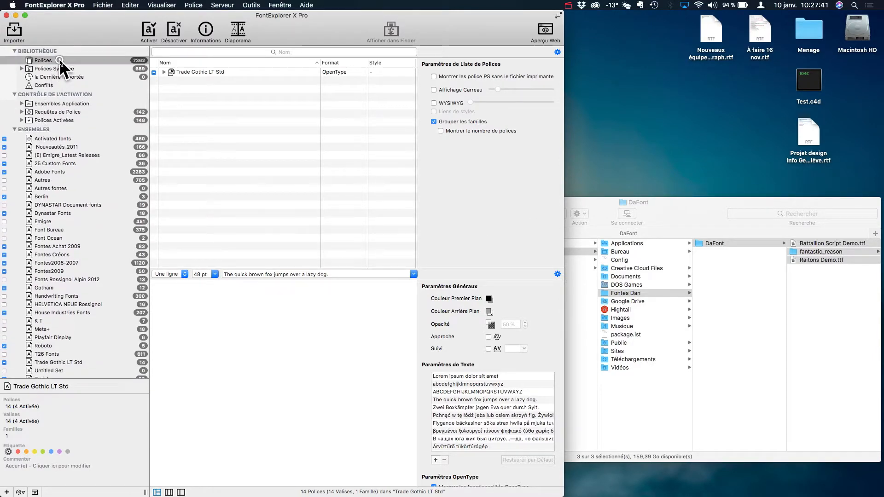
{"action": "left_click", "coordinate": [104, 4]}
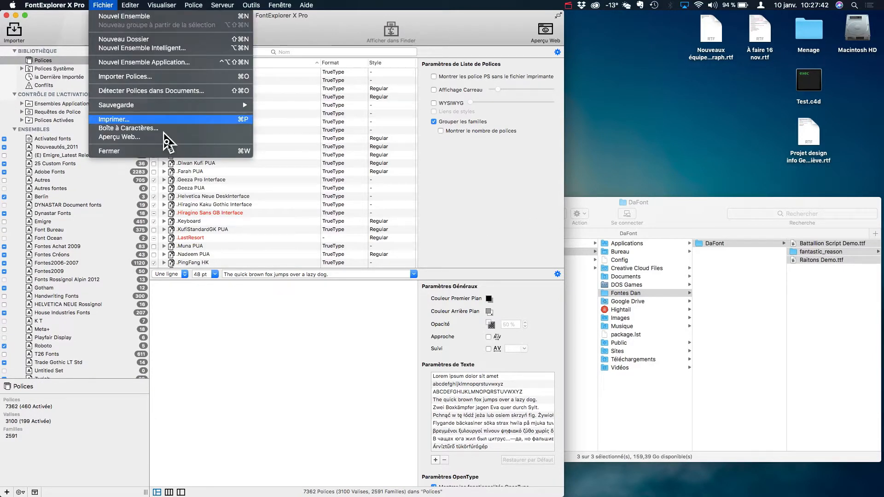
{"action": "left_click", "coordinate": [163, 78]}
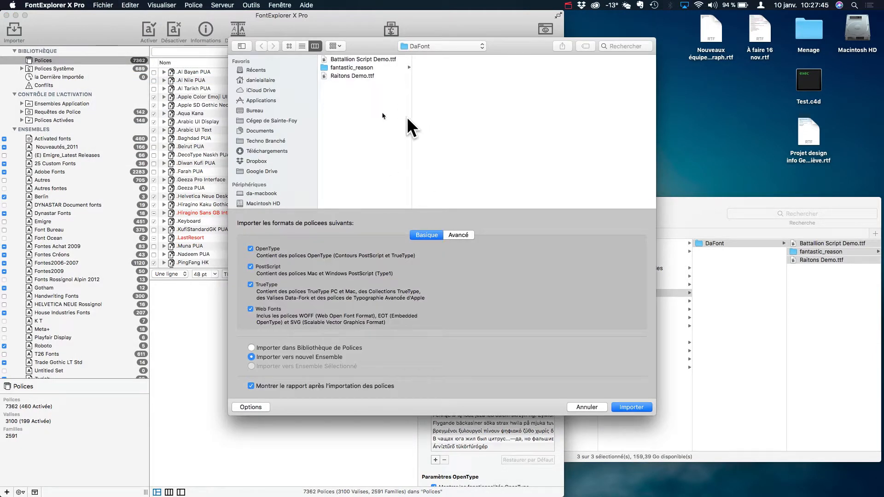
{"action": "left_click", "coordinate": [358, 59]}
{"action": "left_click", "coordinate": [360, 67], "text": "shift"}
{"action": "left_click", "coordinate": [358, 76], "text": "shift"}
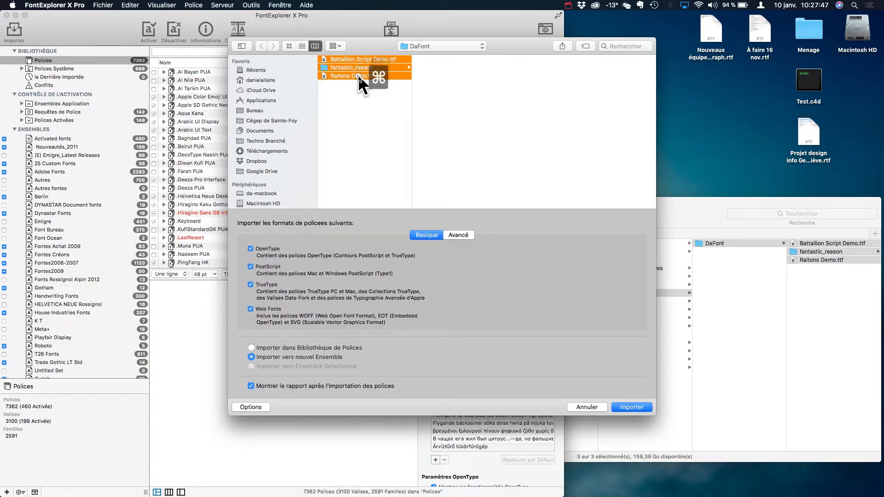
{"action": "left_click", "coordinate": [327, 346]}
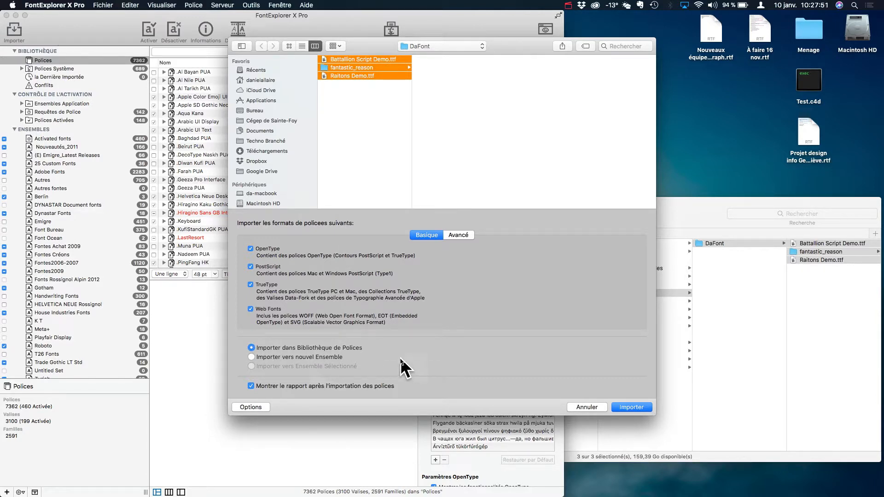
{"action": "left_click", "coordinate": [620, 406]}
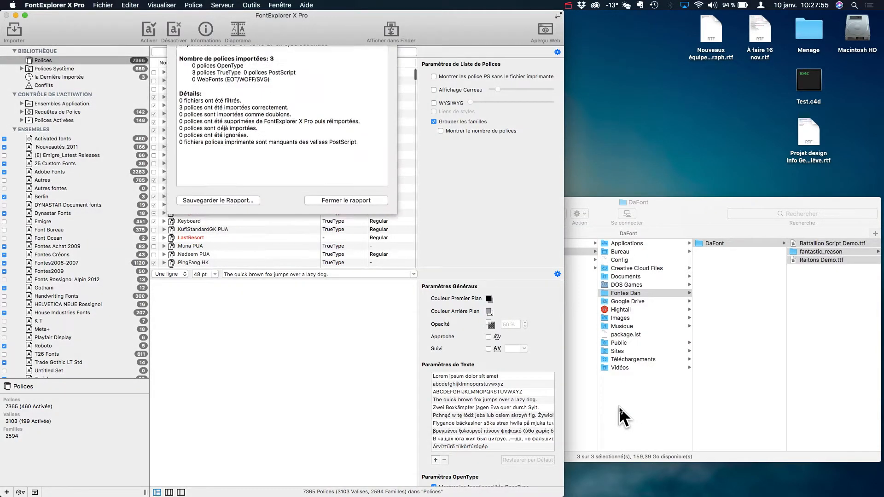
{"action": "left_click", "coordinate": [348, 203]}
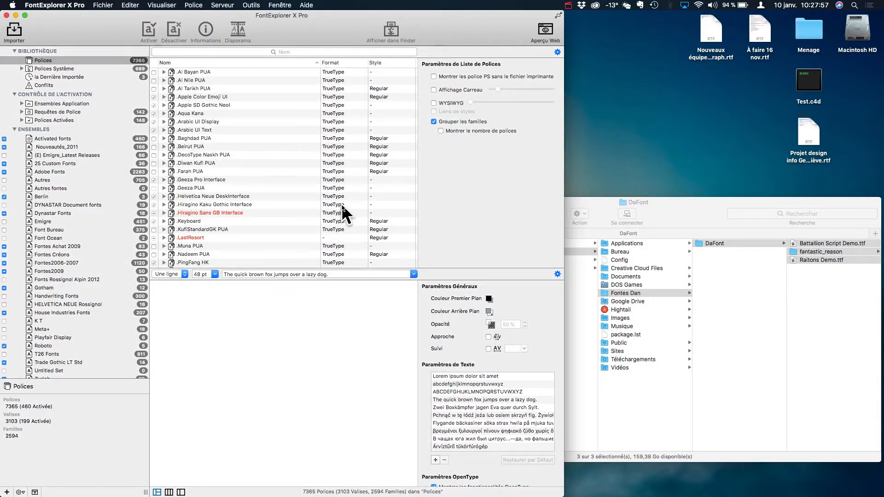
- Search the font library for "Batta" and activate the Battallion Script Demo font
{"action": "scroll", "coordinate": [311, 172], "scroll_direction": "down", "scroll_amount": 10}
{"action": "scroll", "coordinate": [323, 103], "scroll_direction": "up", "scroll_amount": 10}
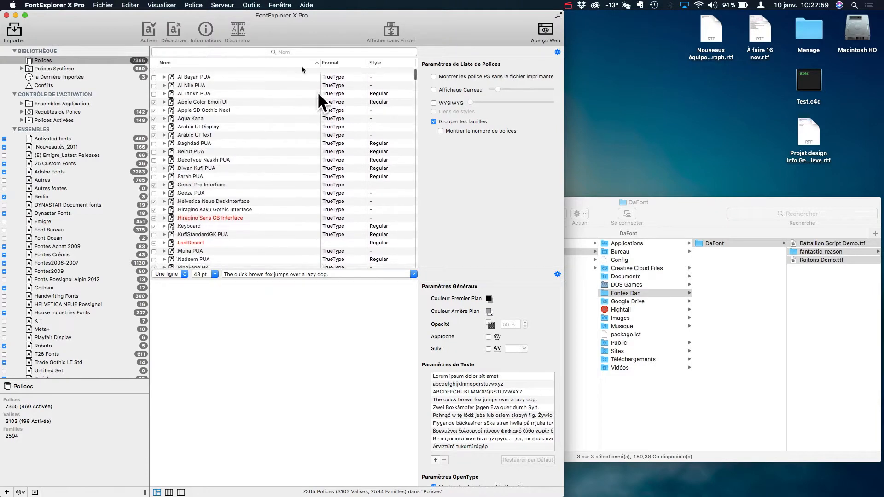
{"action": "left_click", "coordinate": [237, 52]}
{"action": "type", "text": "Bata"}
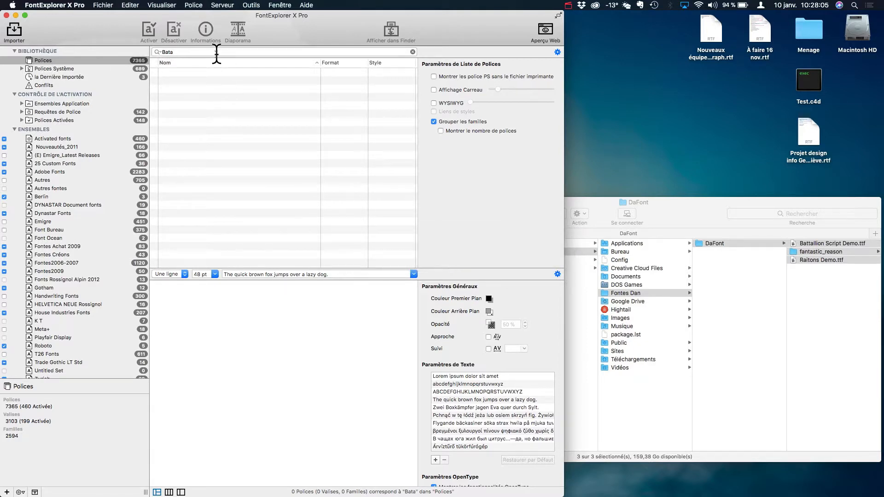
{"action": "type", "text": "llion"}
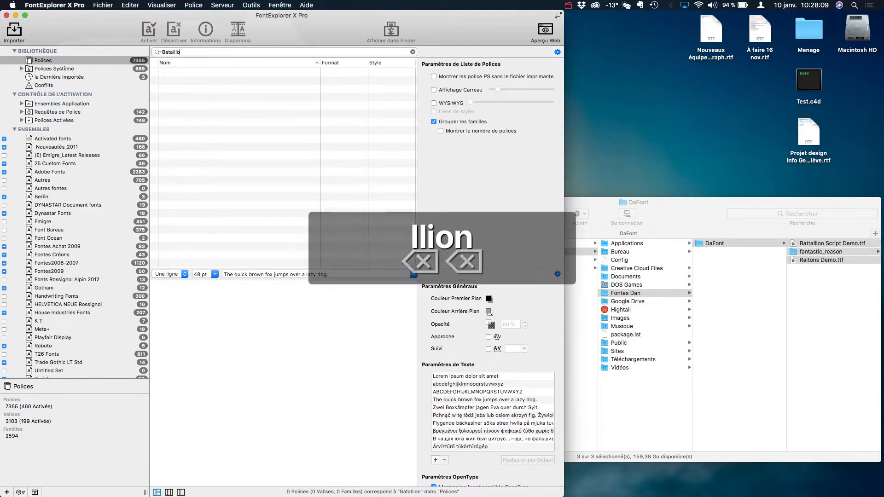
{"action": "key", "text": "BackSpace"}
{"action": "key", "text": "BackSpace"}
{"action": "key", "text": "BackSpace"}
{"action": "key", "text": "BackSpace"}
{"action": "key", "text": "BackSpace"}
{"action": "key", "text": "BackSpace"}
{"action": "type", "text": "ta"}
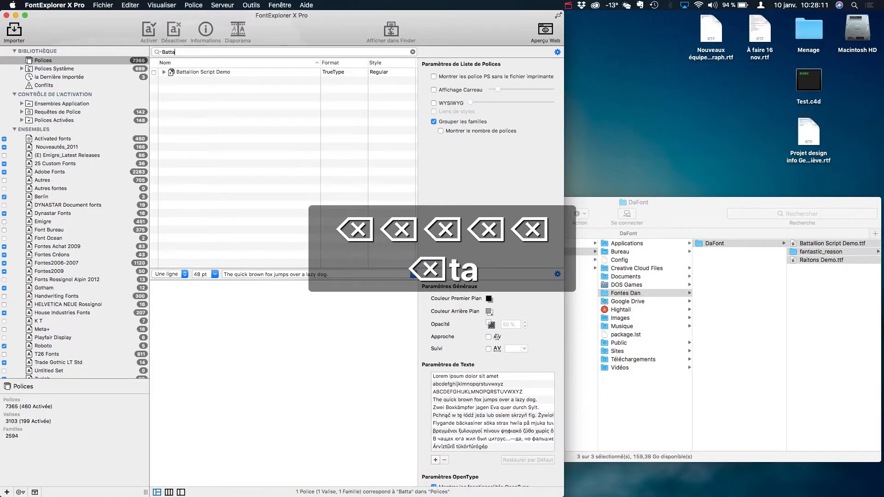
{"action": "left_click", "coordinate": [185, 72]}
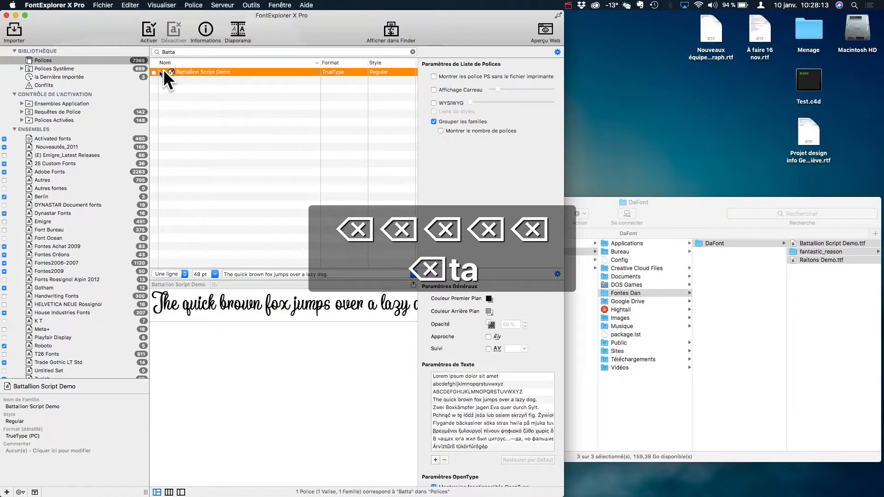
{"action": "left_click", "coordinate": [153, 72]}
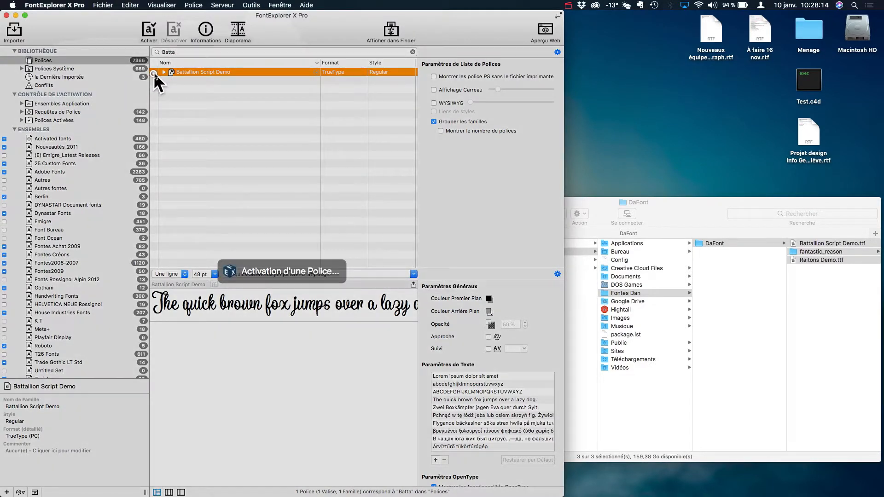
- Search the font library for "fantastic" and activate the Fantastic Reason Personal Use font
{"action": "left_click", "coordinate": [190, 52]}
{"action": "type", "text": "fantastic"}
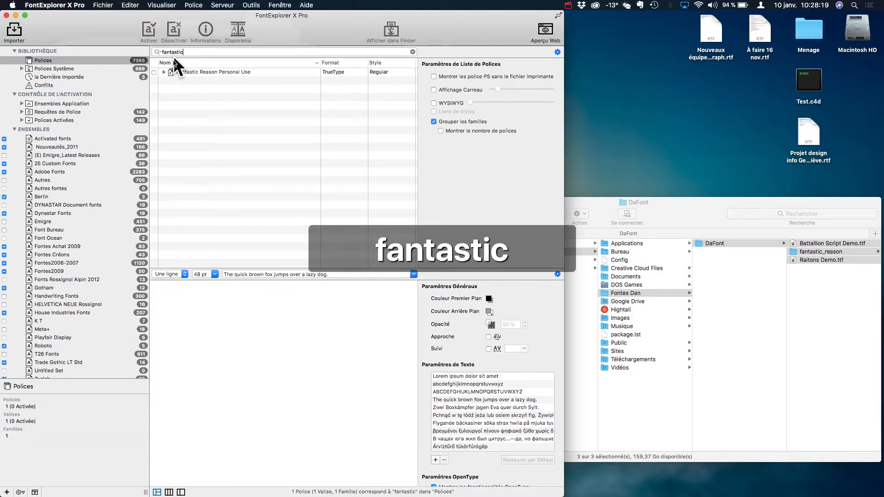
{"action": "left_click", "coordinate": [179, 73]}
{"action": "left_click", "coordinate": [155, 73]}
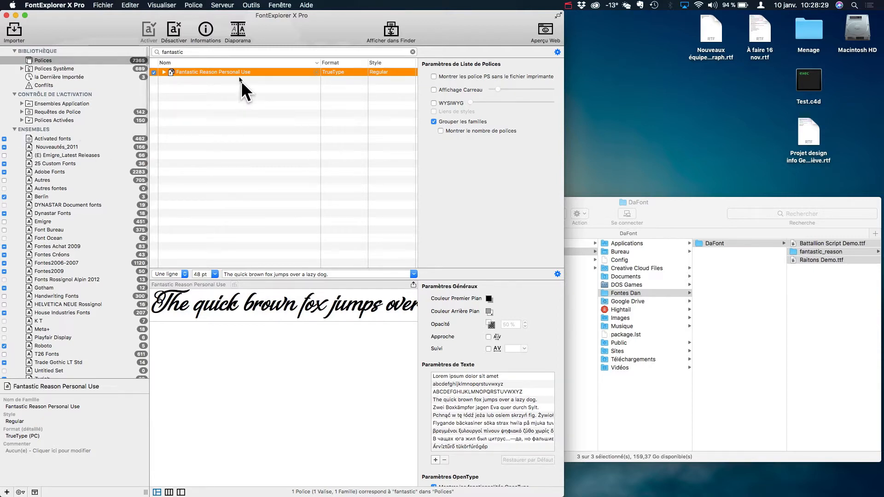
- Close the DaFont Finder window, reselect the Fantastic Reason Personal Use font and collapse the list of ensembles
{"action": "left_click", "coordinate": [804, 395]}
{"action": "key", "text": "super+w"}
{"action": "left_click", "coordinate": [525, 212]}
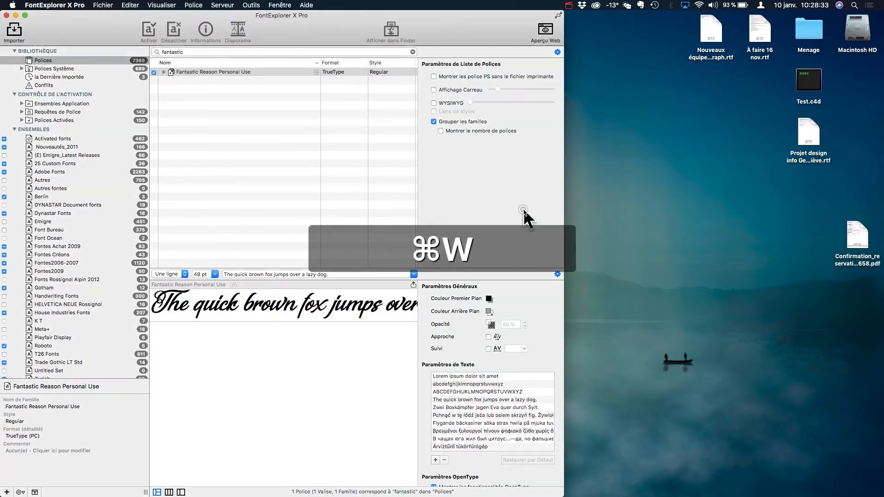
{"action": "left_click", "coordinate": [215, 201]}
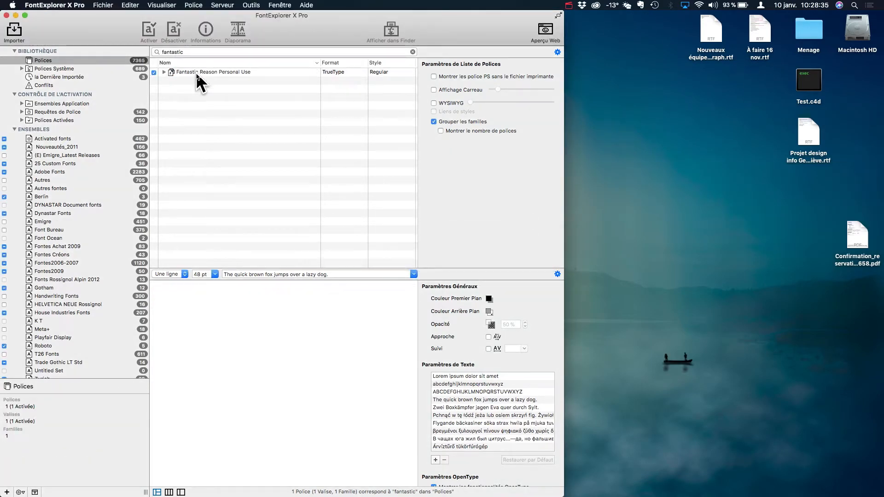
{"action": "left_click", "coordinate": [196, 71]}
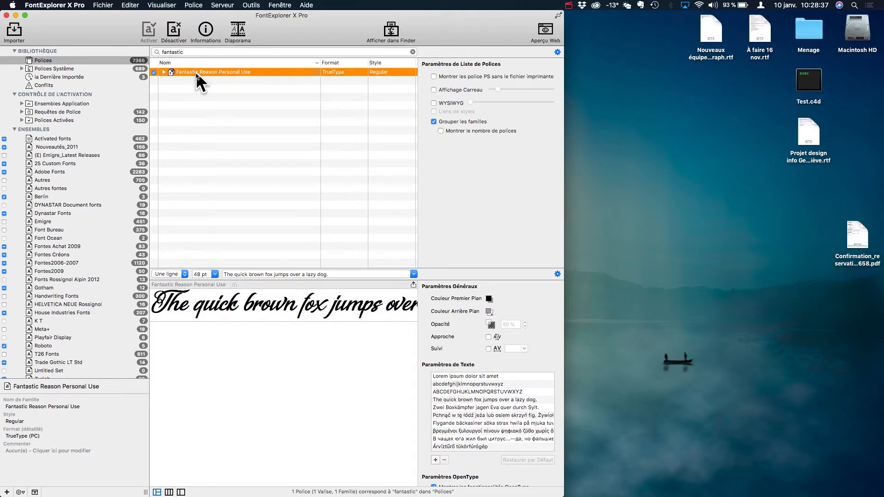
{"action": "left_click", "coordinate": [14, 129]}
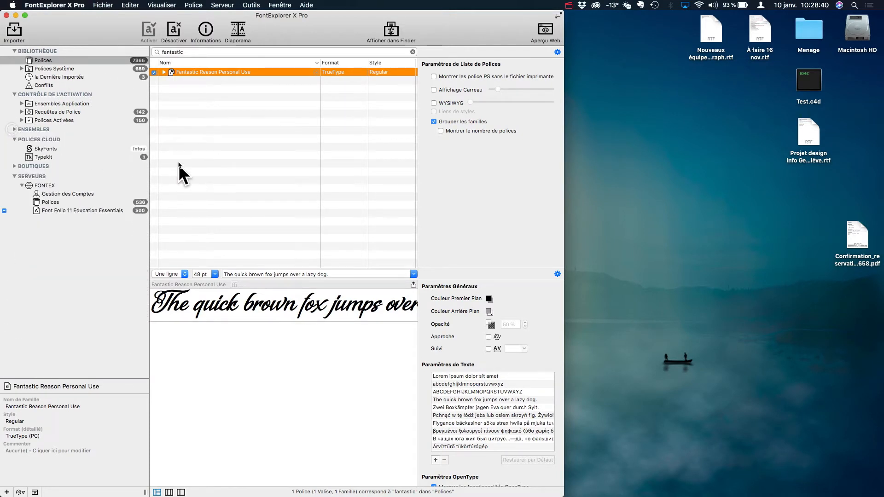
- Reveal the Fantastic Reason Personal Use font file in Finder and enlarge the window to show its full folder path
{"action": "left_click", "coordinate": [211, 92]}
{"action": "left_click", "coordinate": [211, 72]}
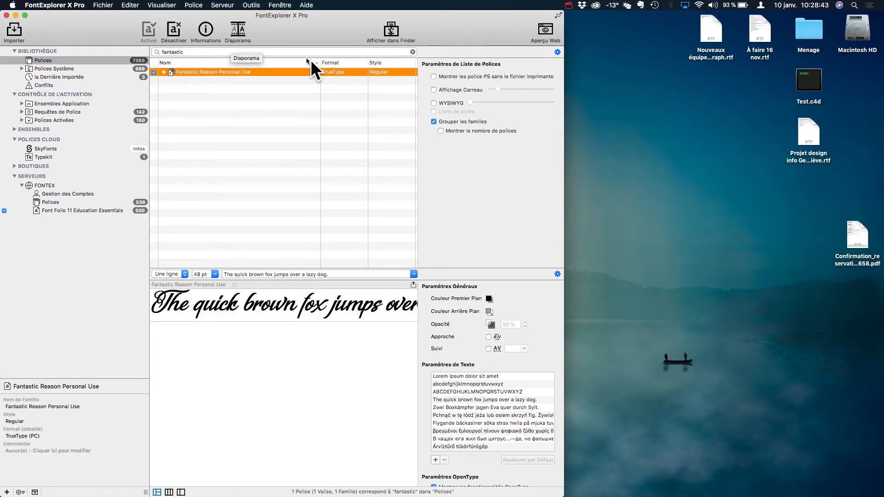
{"action": "right_click", "coordinate": [217, 72]}
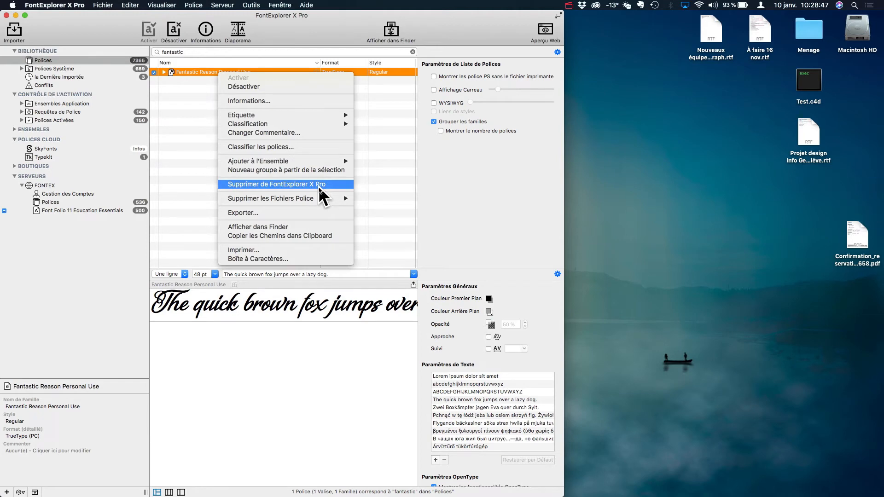
{"action": "left_click", "coordinate": [314, 226]}
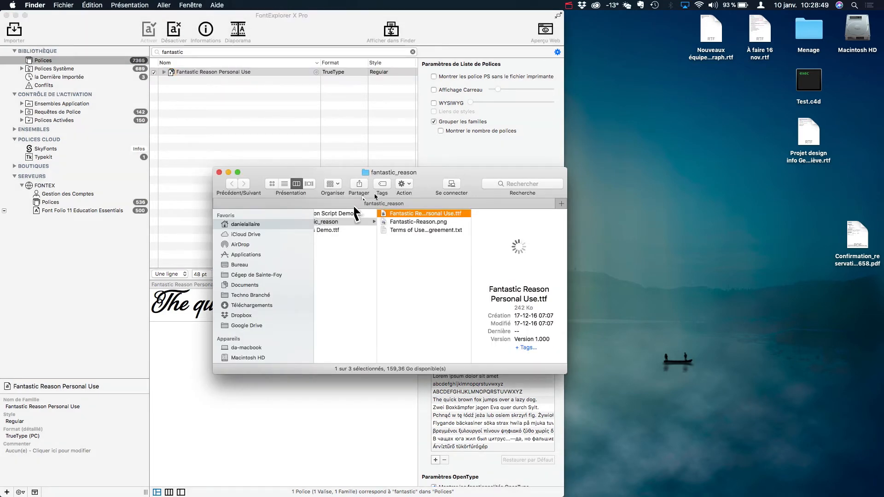
{"action": "left_click_drag", "start_coordinate": [560, 377], "coordinate": [870, 410]}
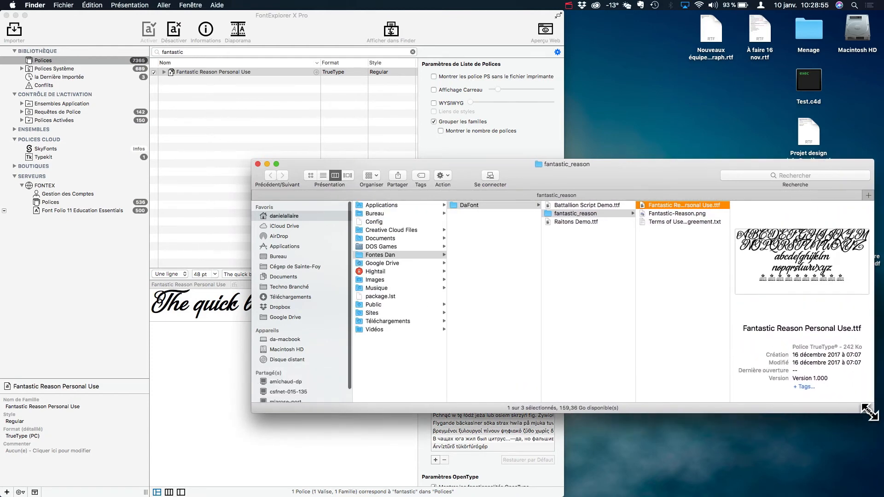